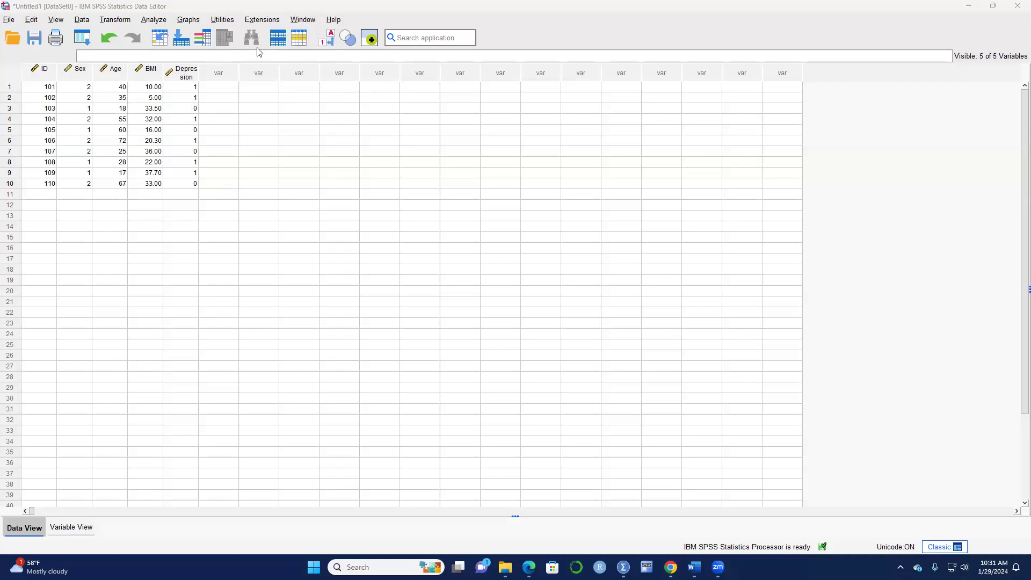
Start a Recode into Different Variables with Age as the input and name the output variable Age45.
click(116, 21)
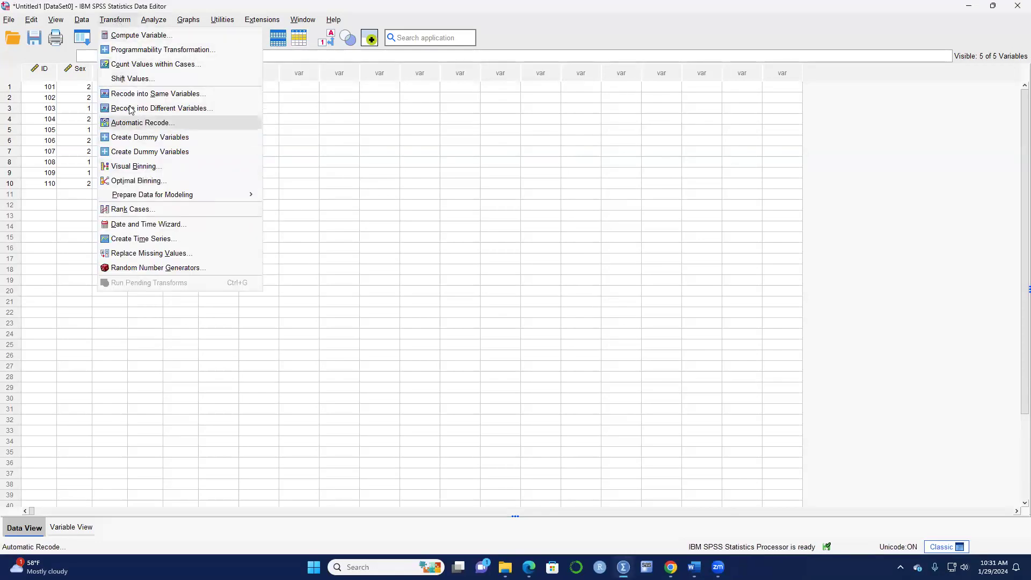
click(190, 109)
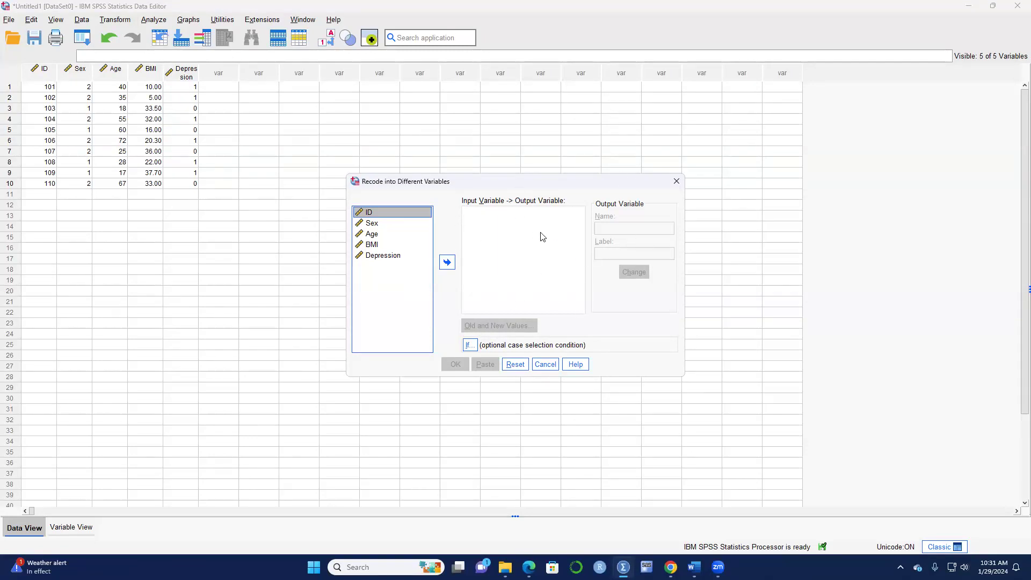
click(376, 235)
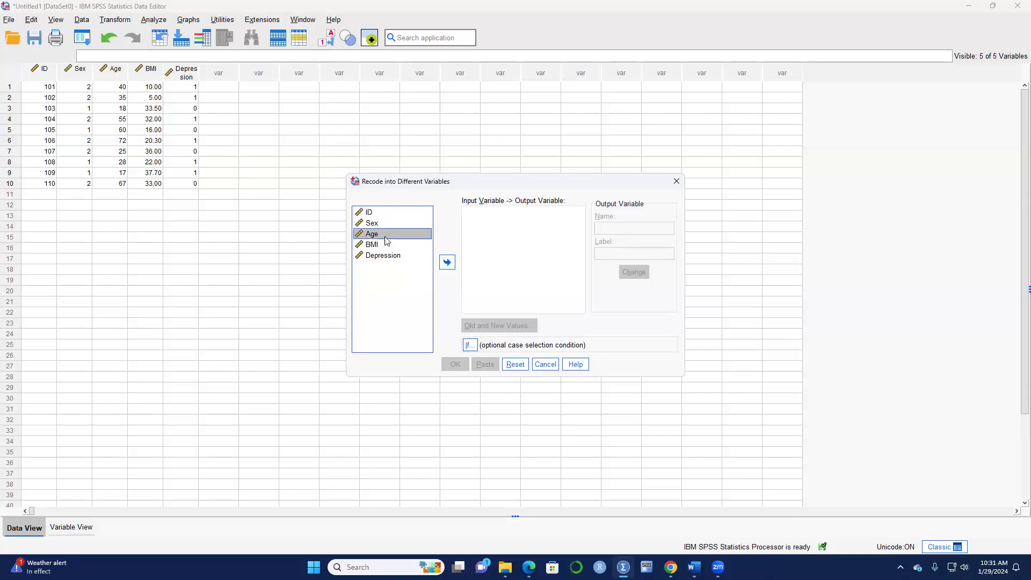
click(448, 262)
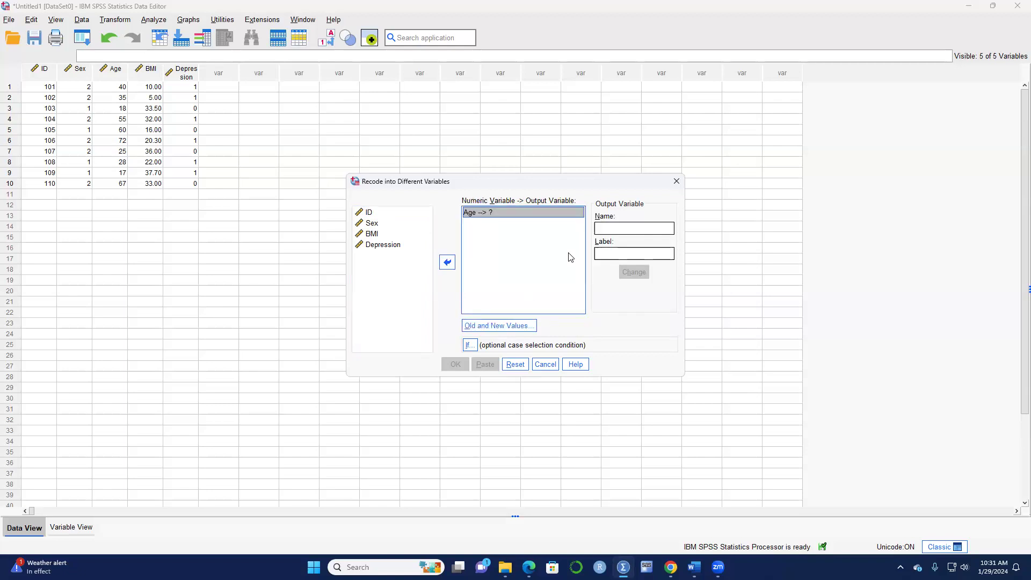
click(615, 228)
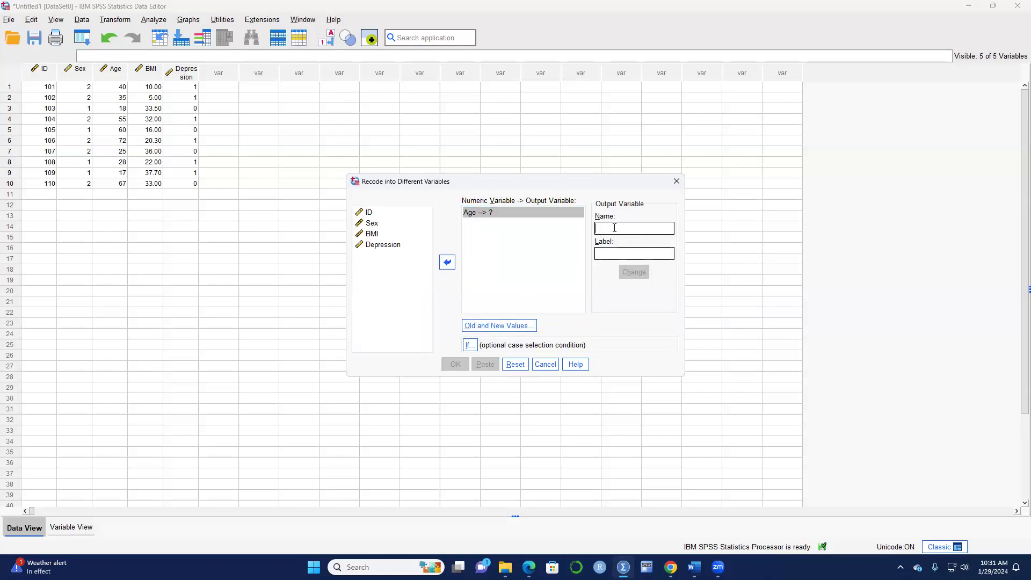
key(Caps_Lock)
text(A)
key(Caps_Lock)
text(ge45)
Label the output variable "Individual age less opr greater 45 years" and apply the name and label to the Age recode.
key(Caps_Lock)
text(I)
key(Caps_Lock)
text(ndivid)
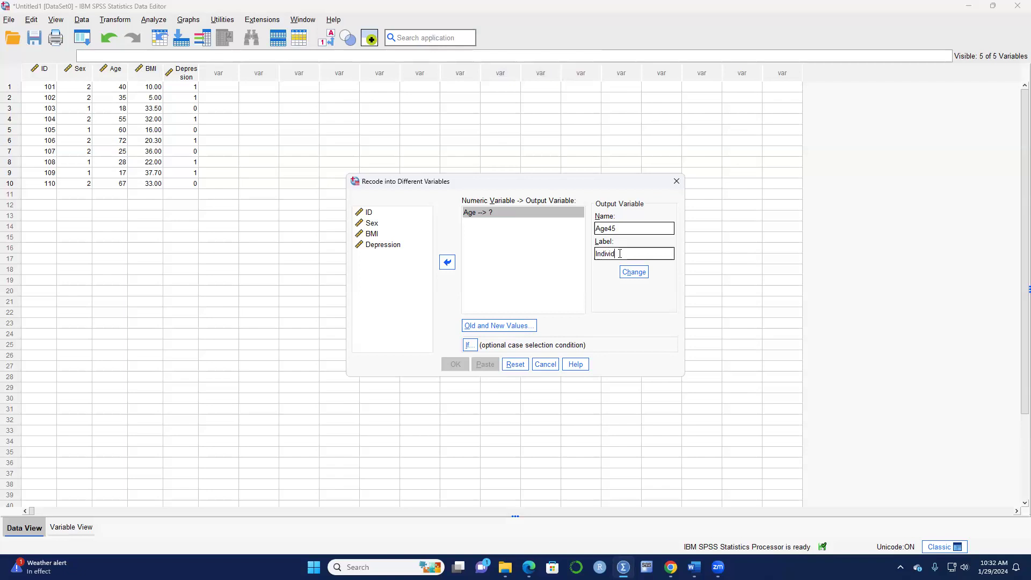
text(ual age )
text(le)
text(ss op)
text(r greater )
text(45 y)
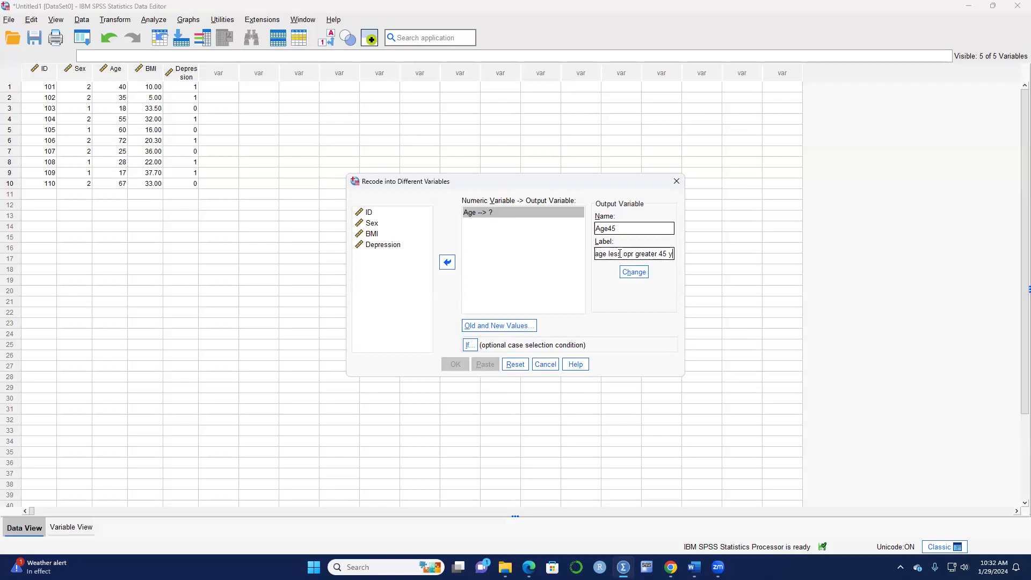
text(ears)
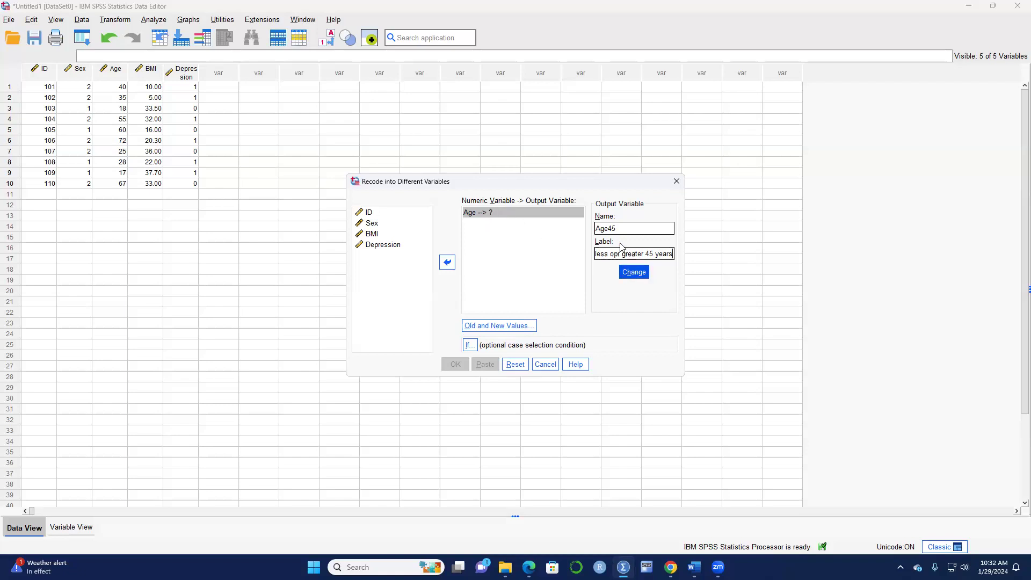
click(634, 274)
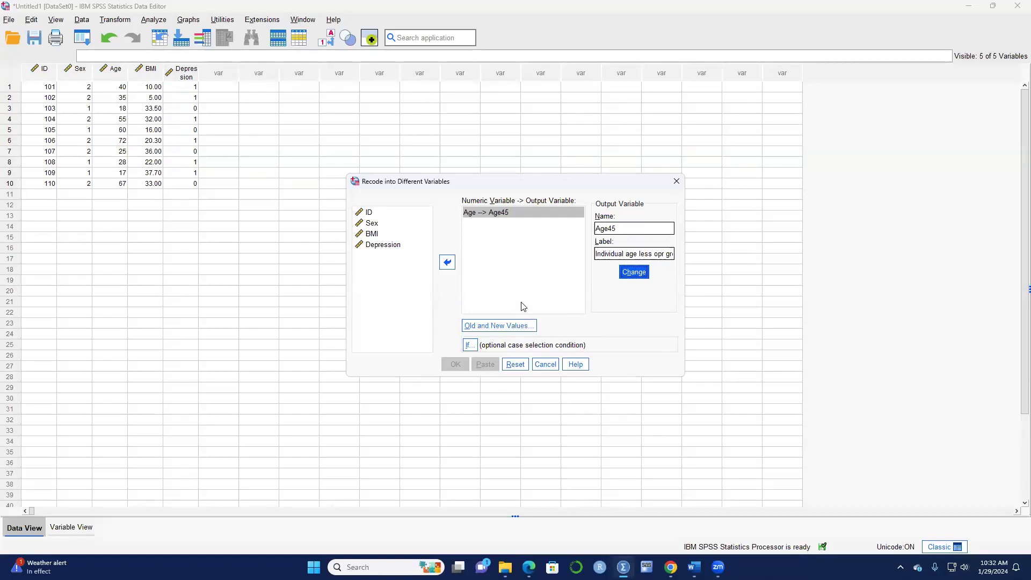
Add a recode rule that maps Age values in the range 0 through 45 to the new value 1.
click(489, 327)
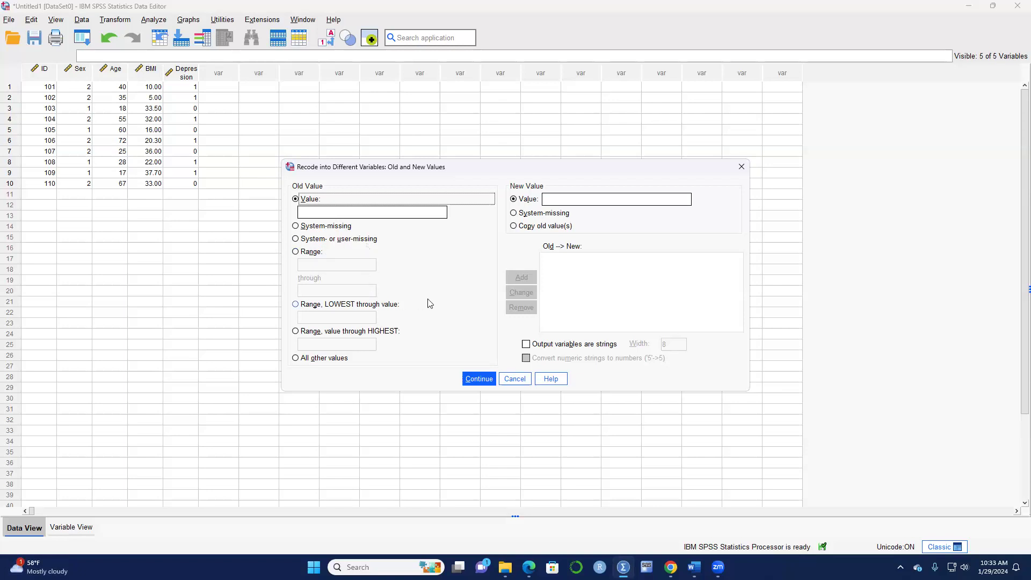
click(296, 251)
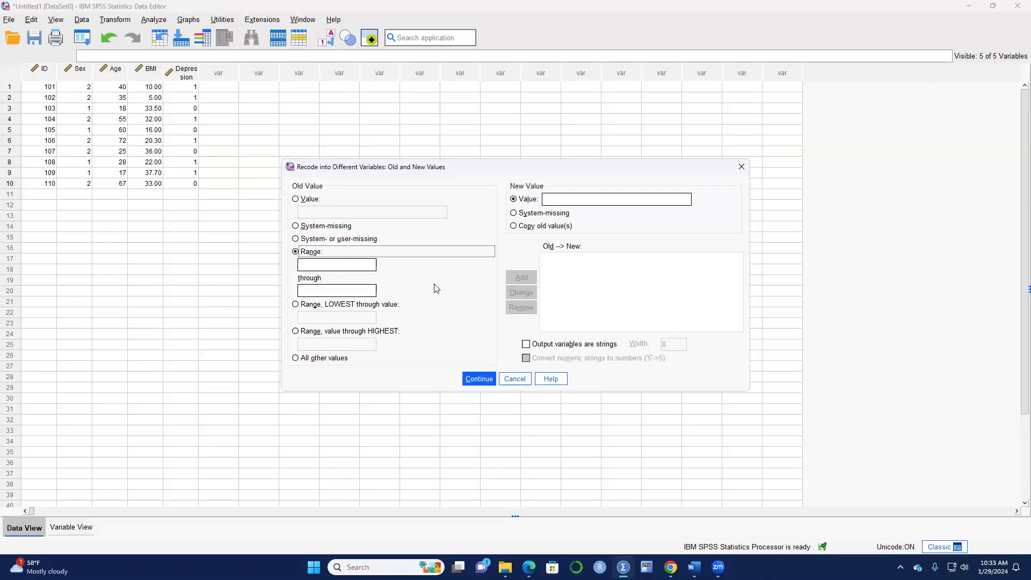
click(347, 266)
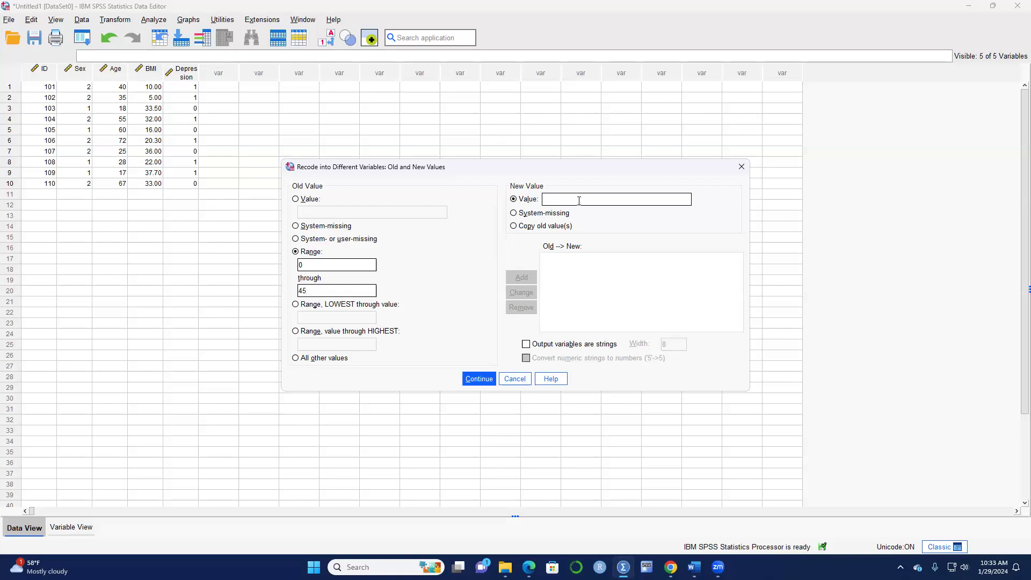
text(1)
click(522, 278)
Add a rule mapping the range 46 through 1000 to the new value 2, and run the recode.
click(350, 289)
text(10)
text(2)
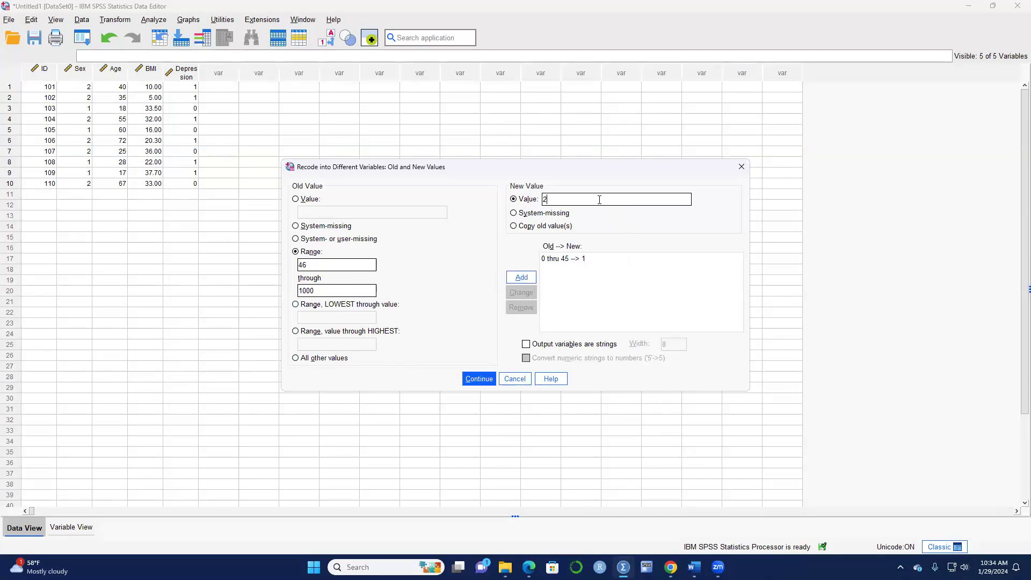
click(526, 278)
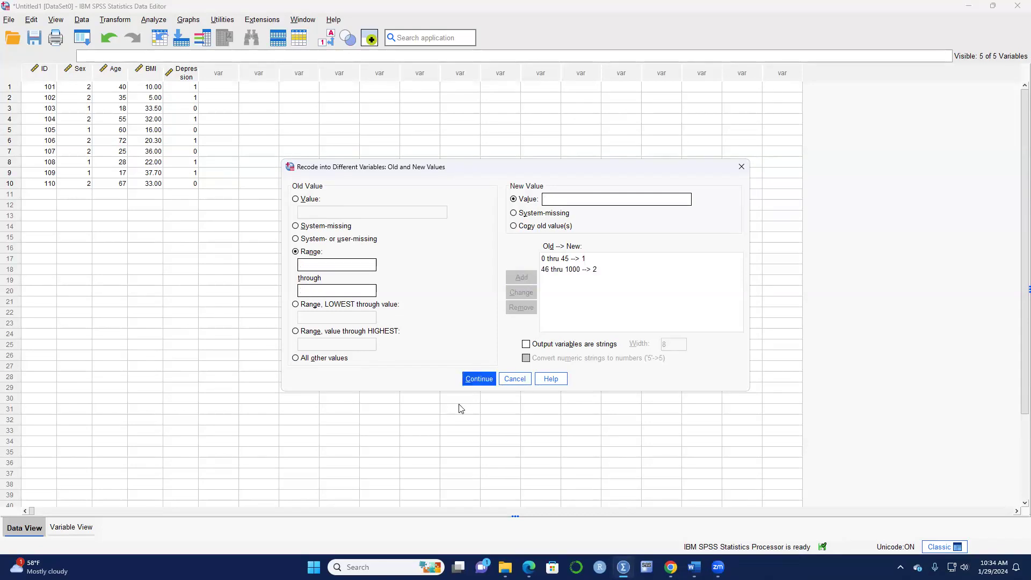
click(477, 379)
click(456, 364)
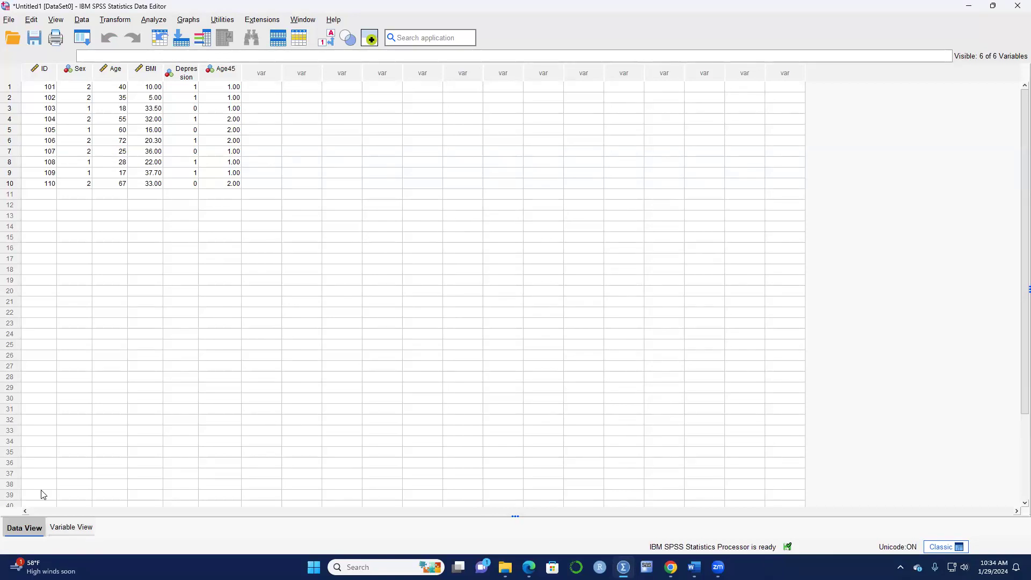
Set the decimals of the Age45 variable to 0 in its variable definition.
click(62, 532)
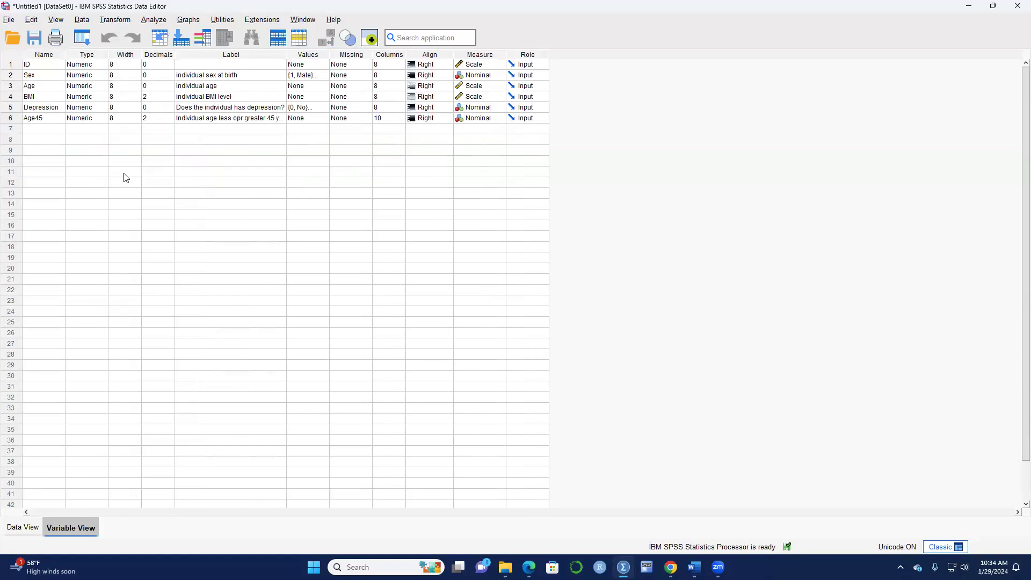
click(173, 120)
click(171, 121)
click(171, 121)
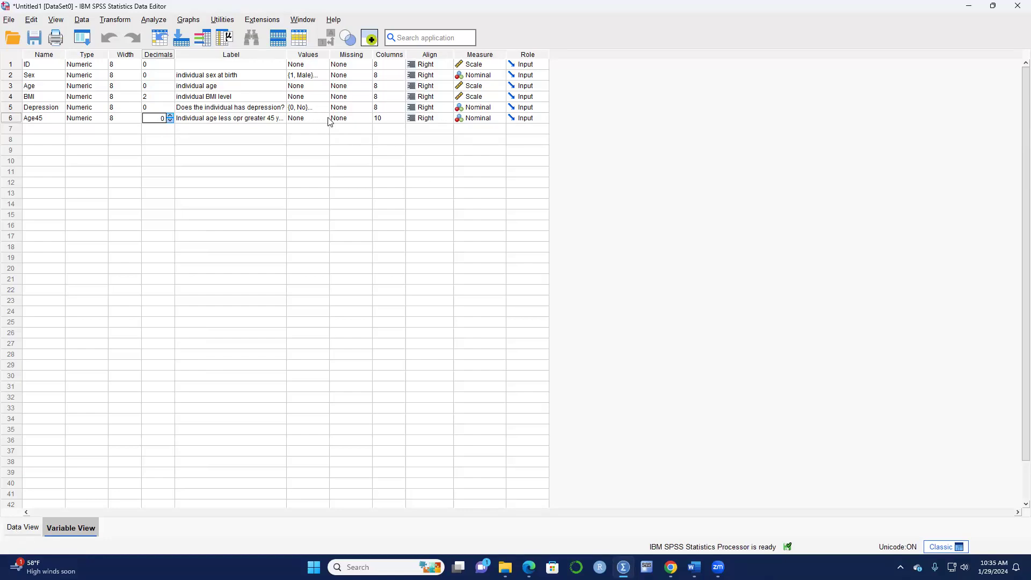
click(36, 118)
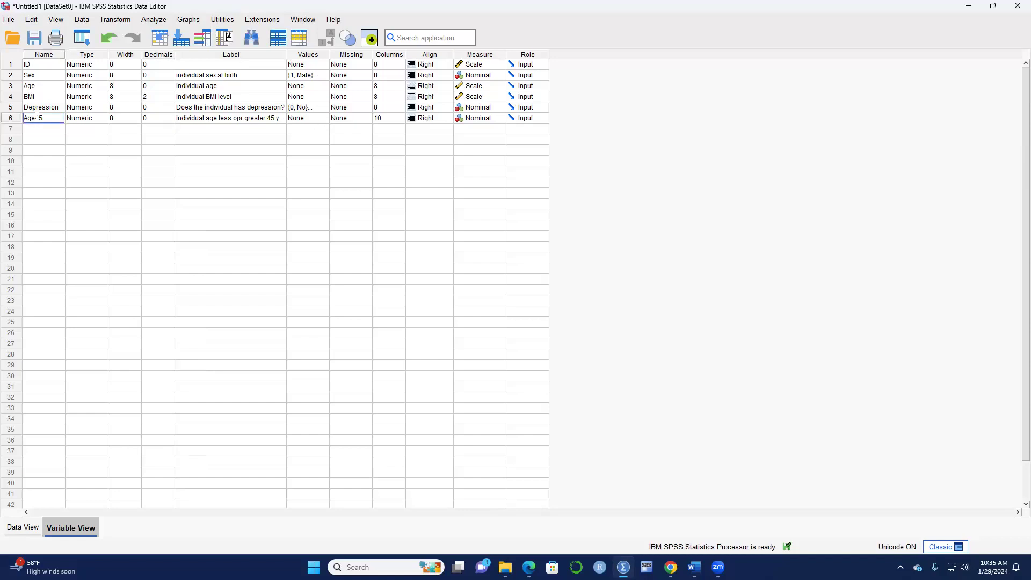
Add a value label for Age45 that describes value 1 as "45 years or less".
click(325, 121)
click(324, 118)
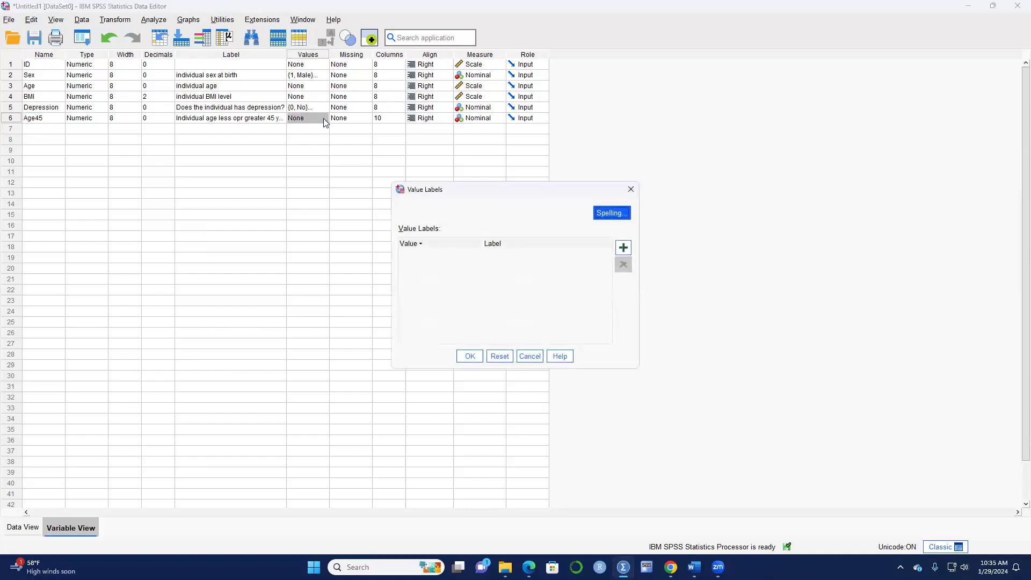
click(629, 253)
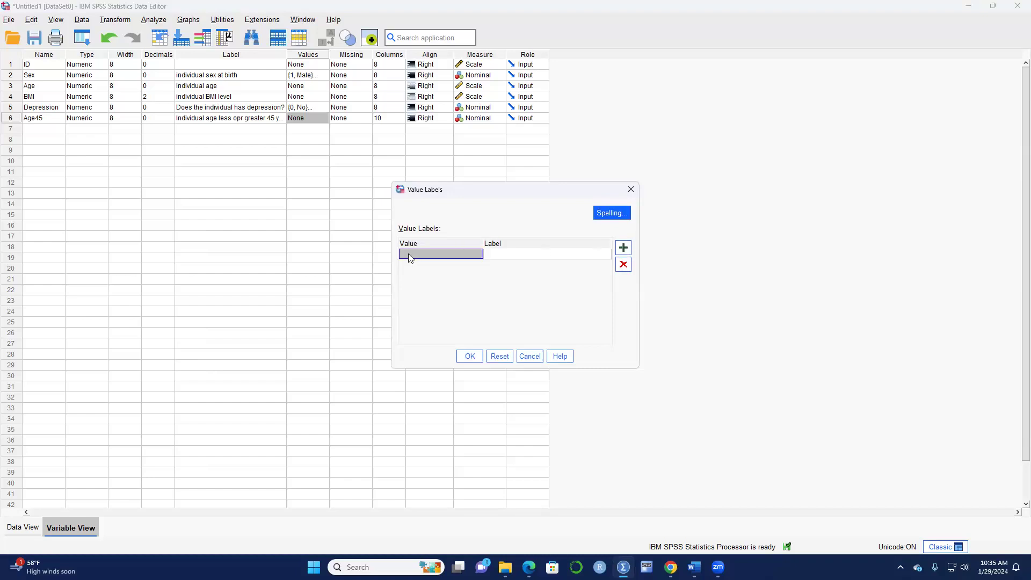
text(1)
click(510, 255)
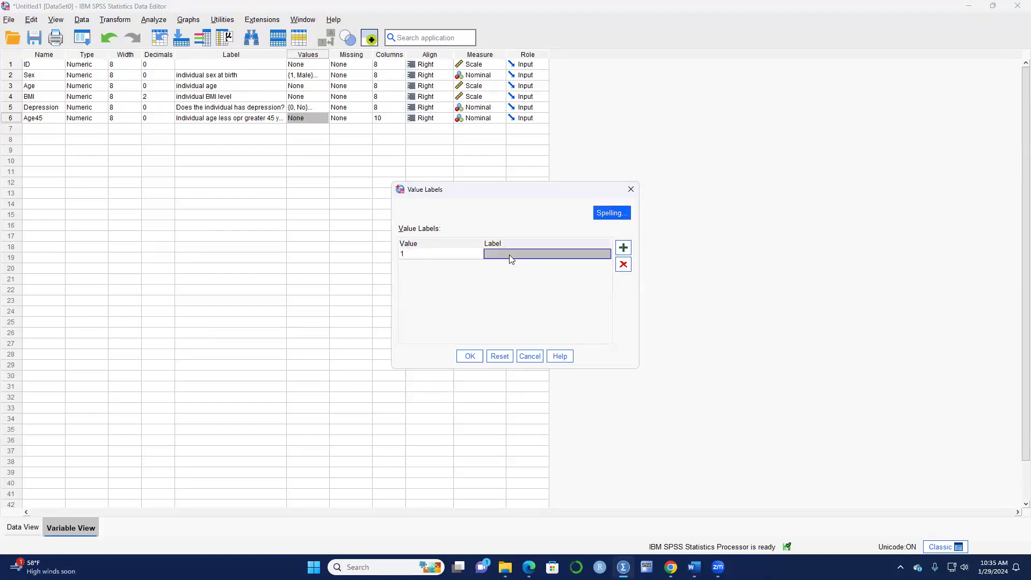
text(45 years or less)
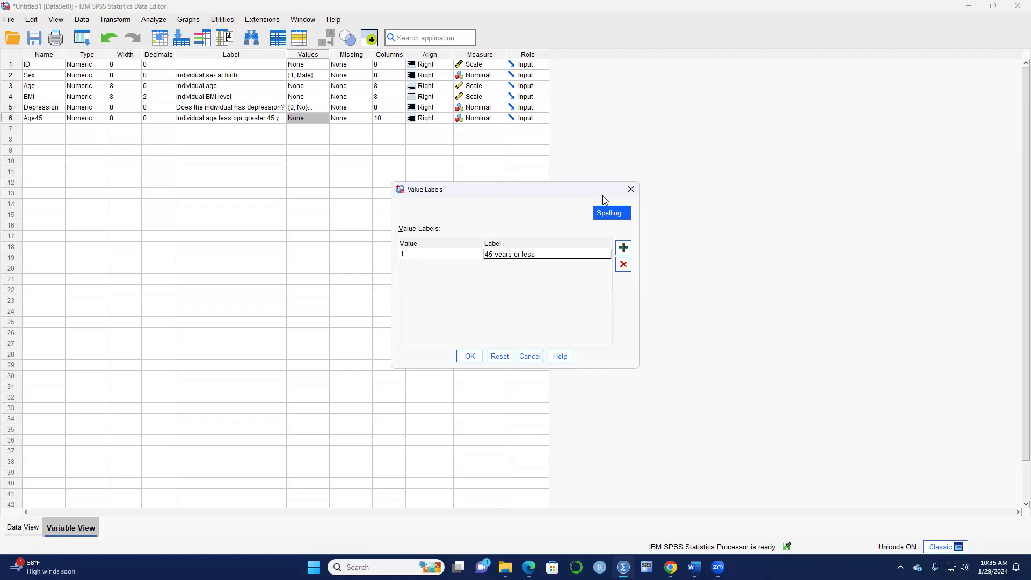
Add a second Age45 value label describing value 2 as "greater than 45 years" and confirm the labels.
click(623, 248)
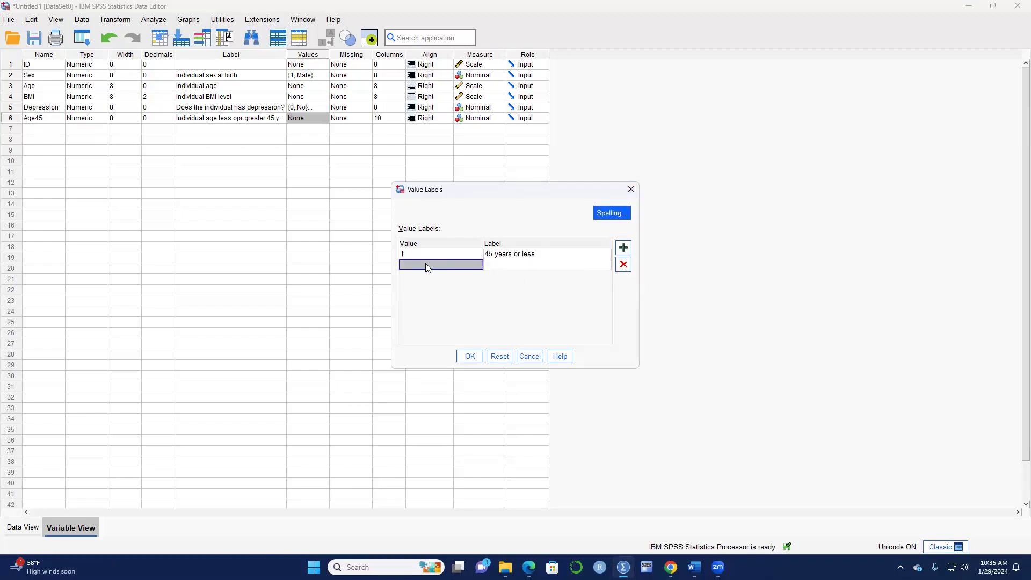
click(426, 264)
text(2)
click(528, 266)
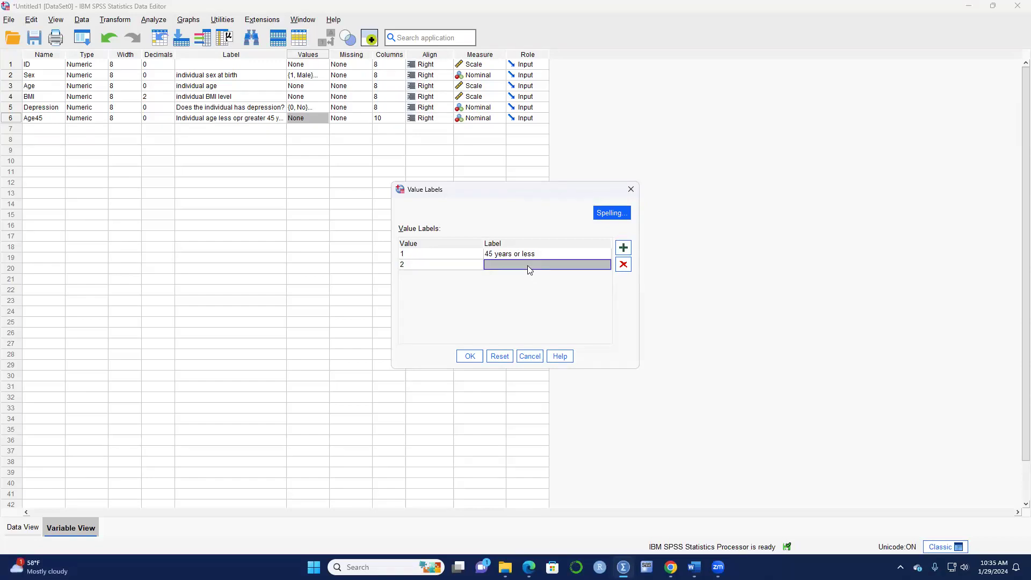
text(greater than 45 years)
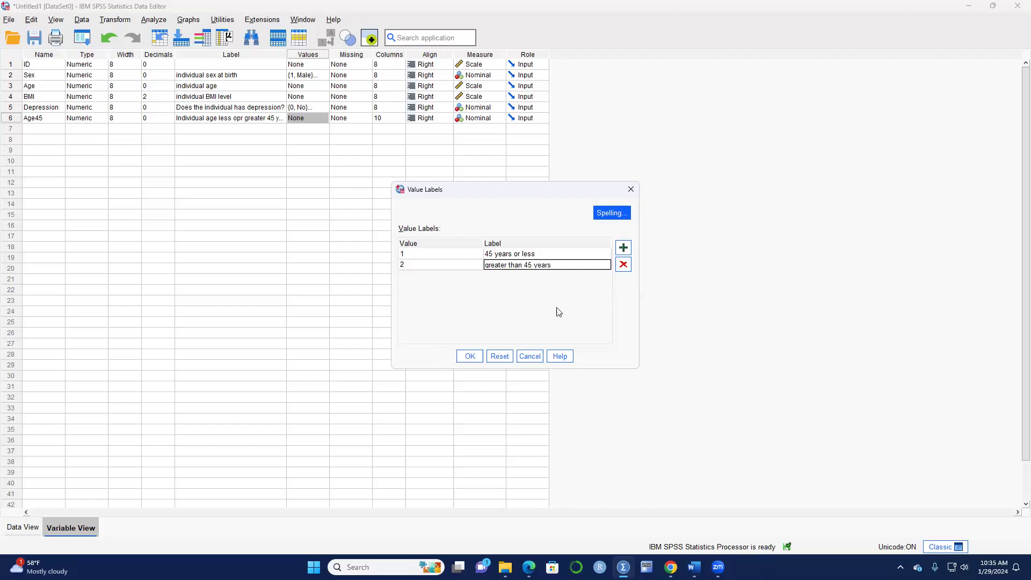
click(470, 357)
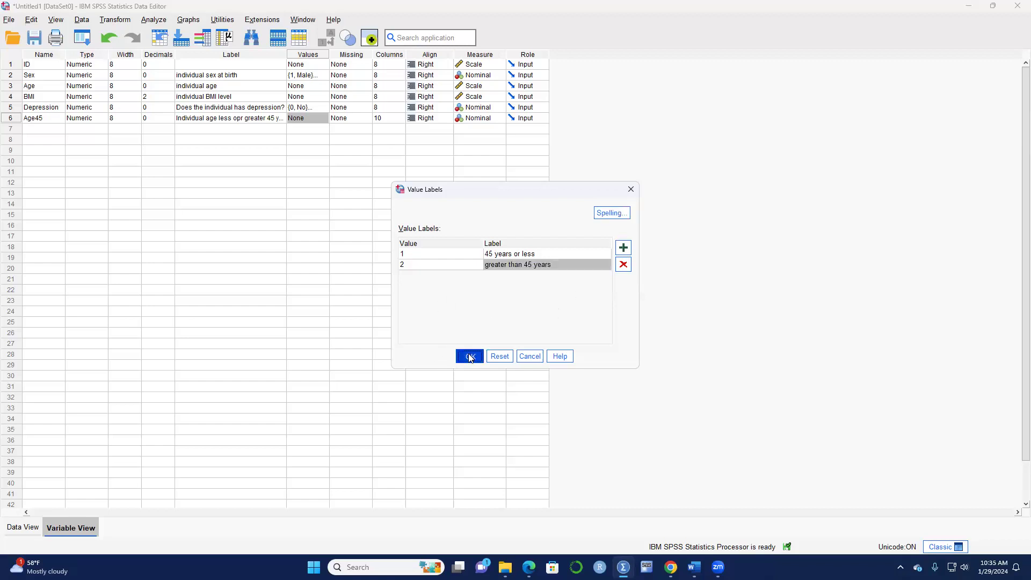
Return to the data grid and toggle the value labels on and off to compare the codes with their labels.
click(22, 528)
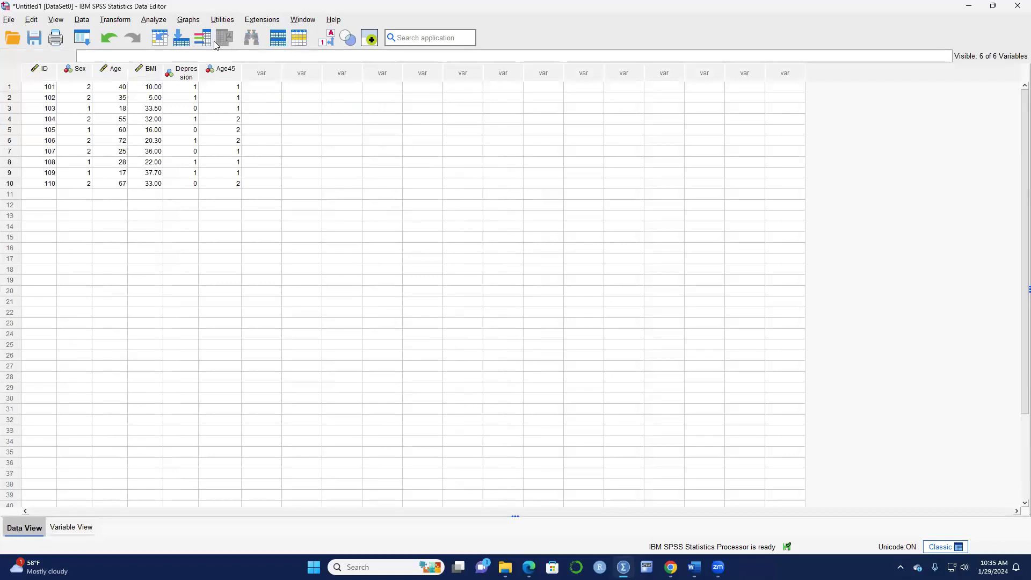
click(330, 39)
click(330, 39)
click(331, 38)
click(331, 38)
click(331, 41)
click(331, 40)
click(331, 40)
click(331, 39)
Start a Recode into Same Variables for Age and open its old and new values definition.
click(111, 19)
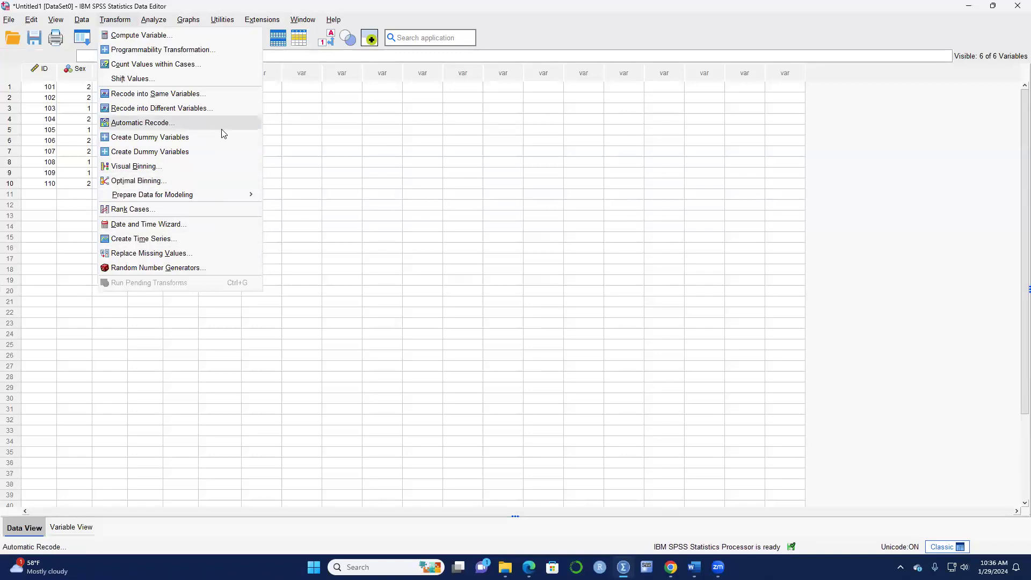
click(186, 94)
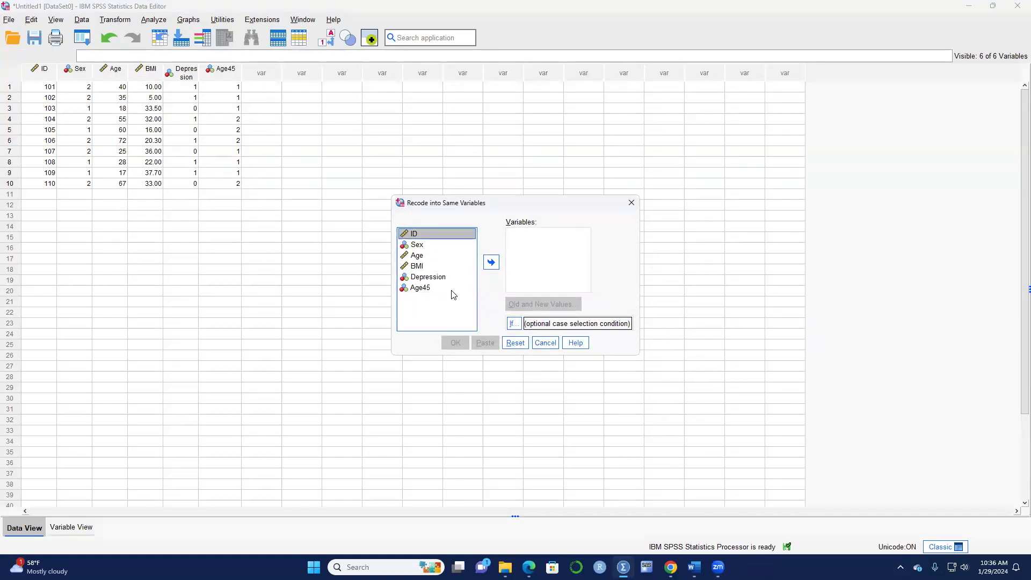
click(427, 257)
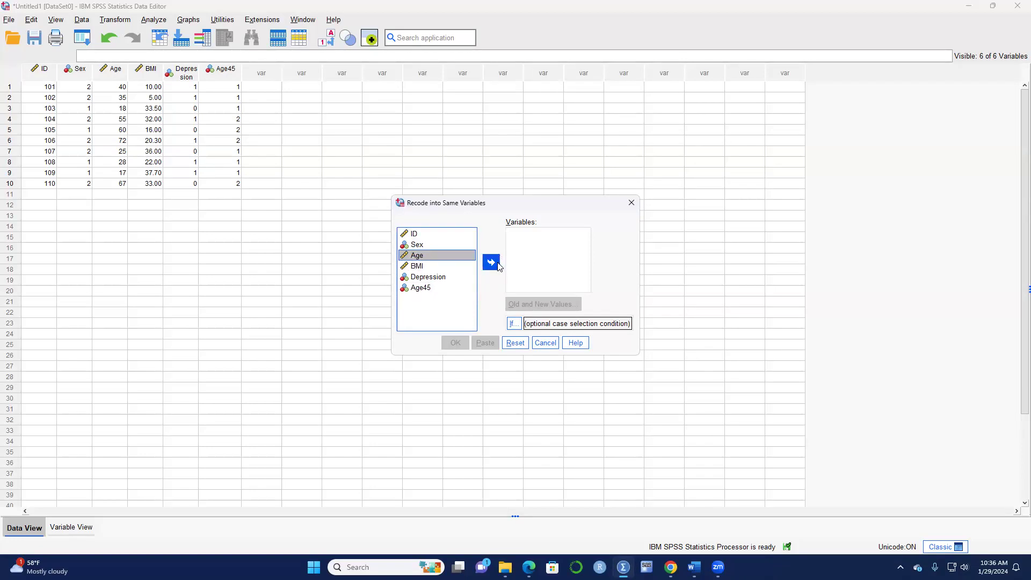
click(491, 262)
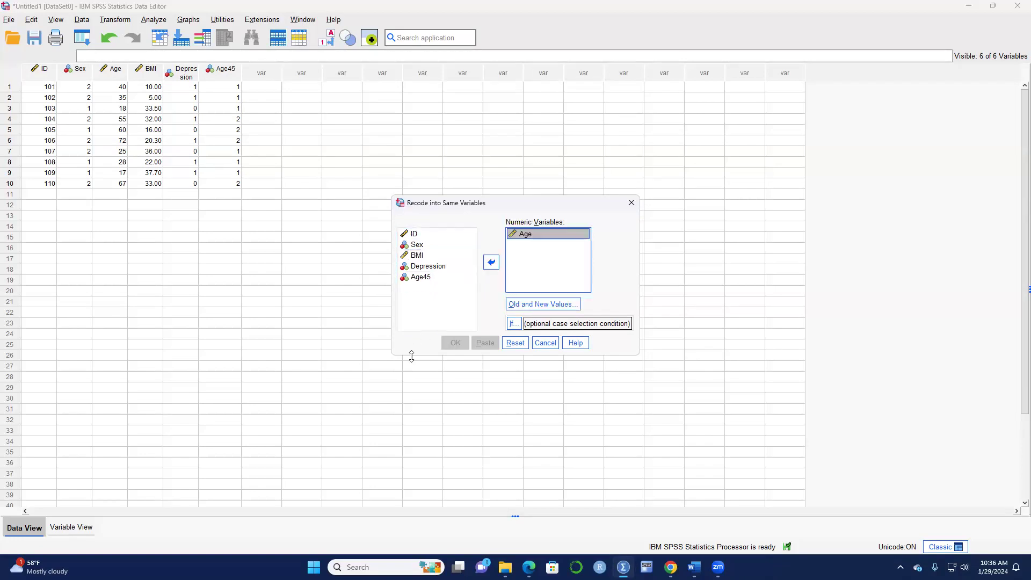
click(525, 305)
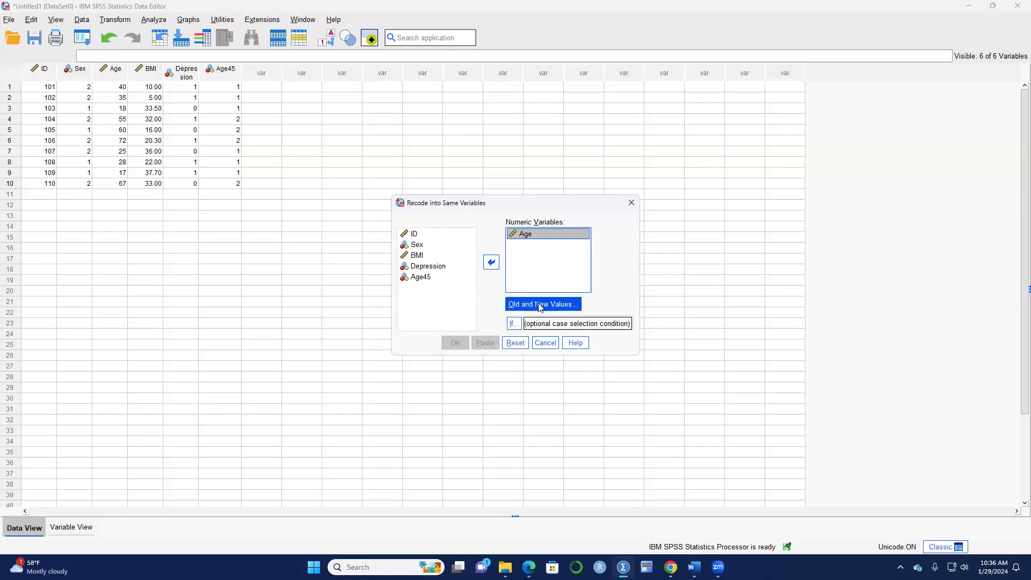
click(539, 305)
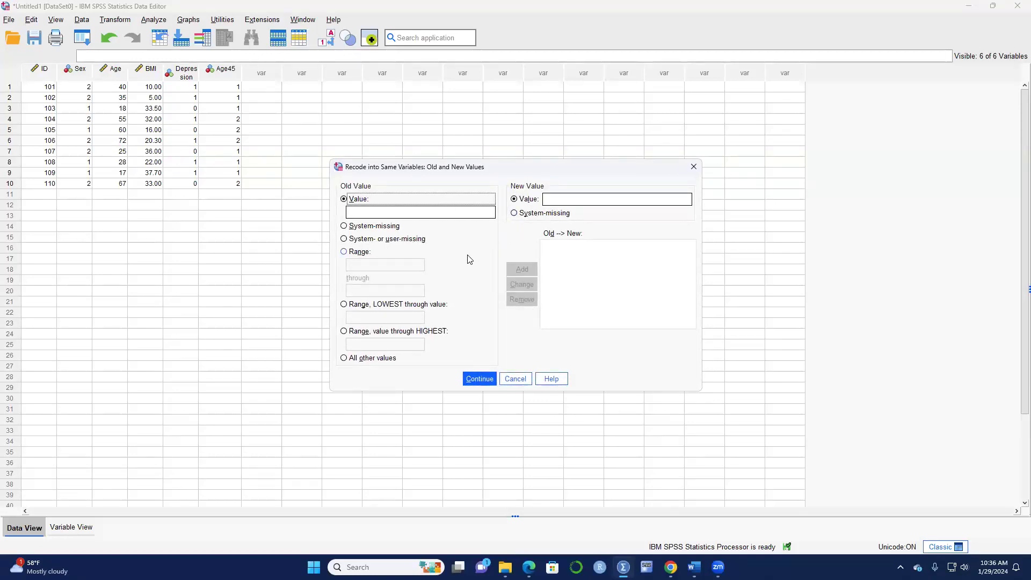
Add a same-variable recode rule that maps Age values from 0 through 45 to 1.
click(344, 253)
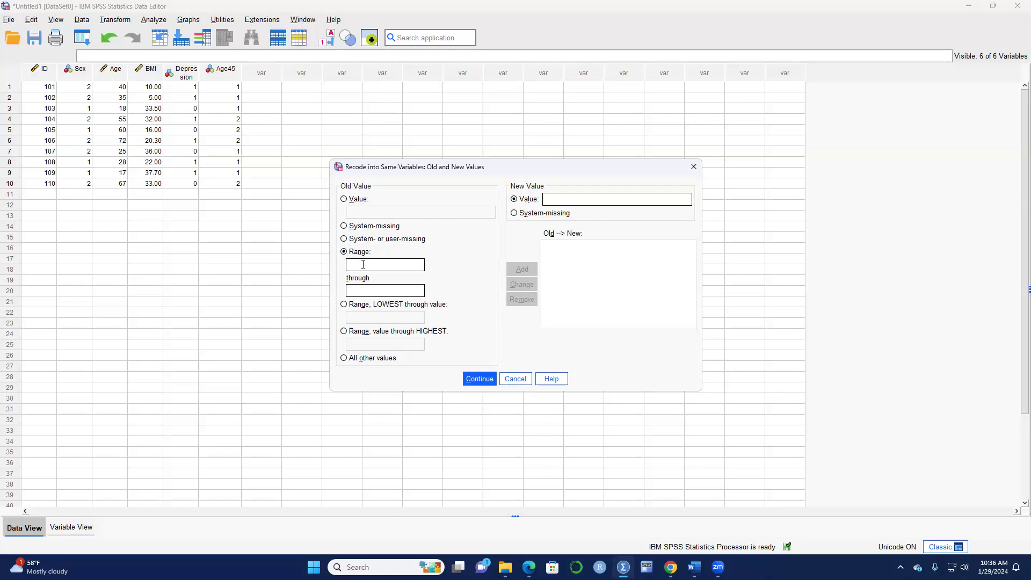
click(398, 295)
text(45)
click(563, 200)
text(1)
click(521, 269)
Add a same-variable recode rule that maps Age values from 46 through 1000 to 2 and run the recode.
click(385, 262)
text(46)
click(390, 287)
text(1000)
click(548, 198)
text(2)
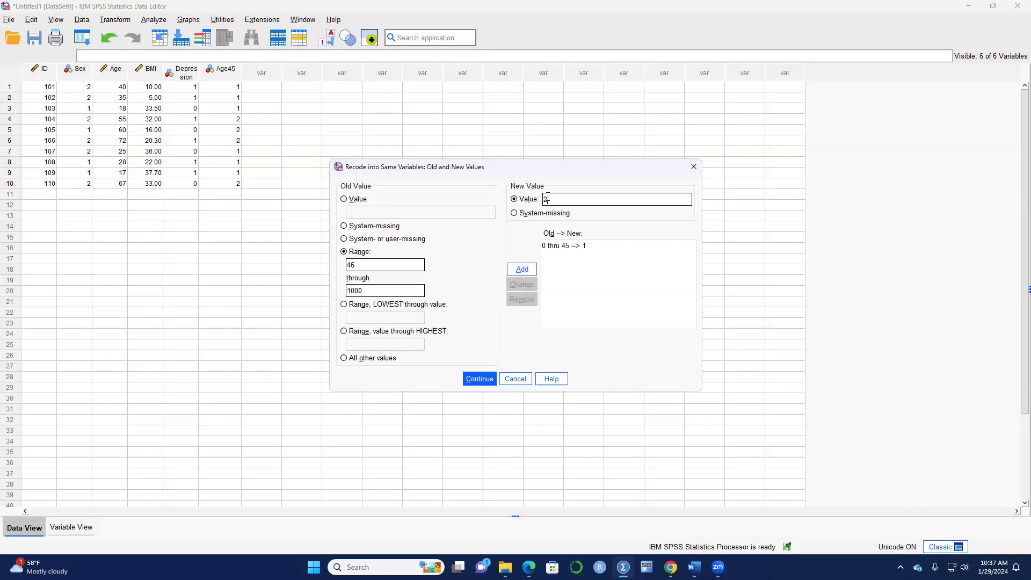
click(511, 270)
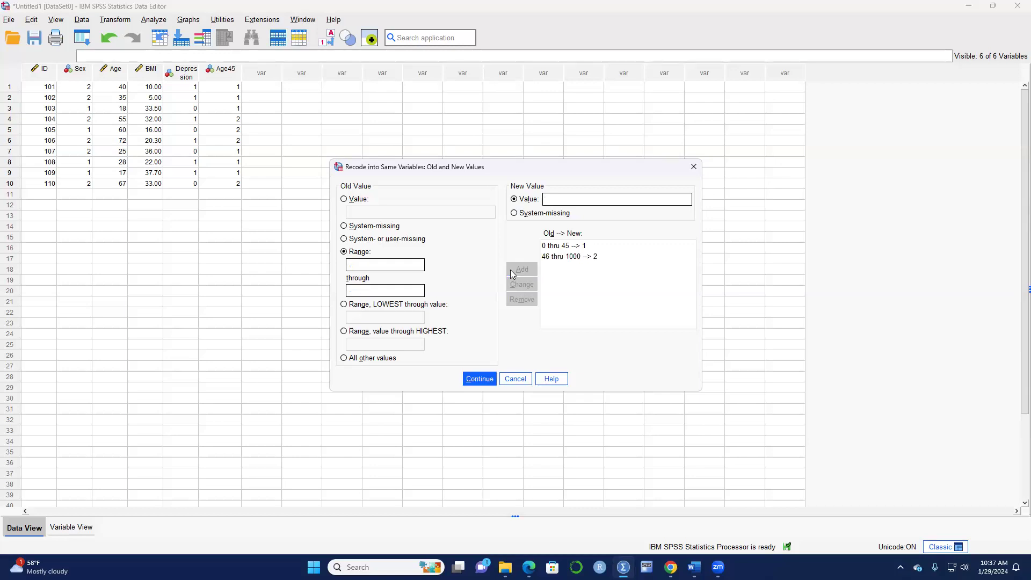
click(479, 379)
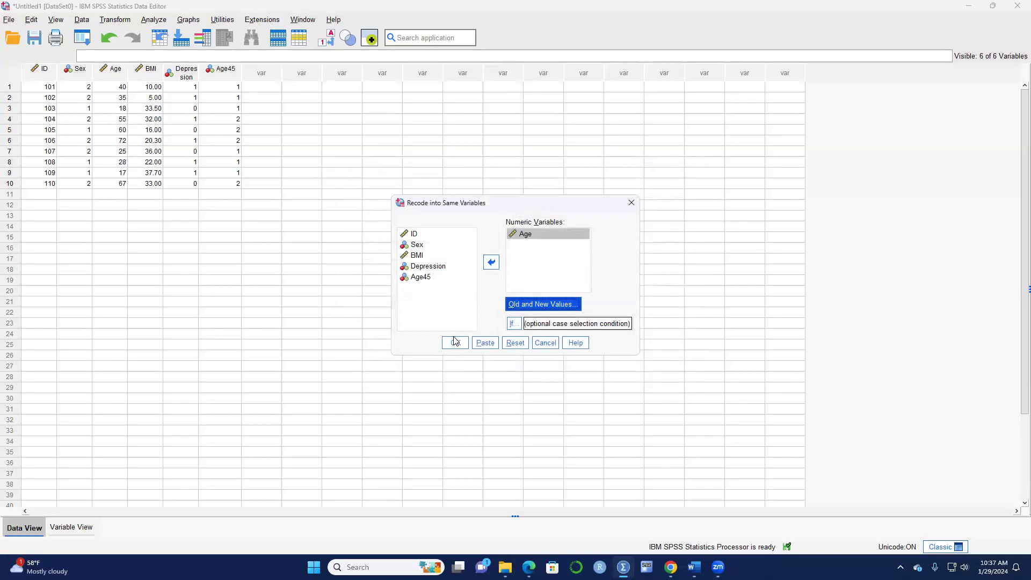
click(454, 344)
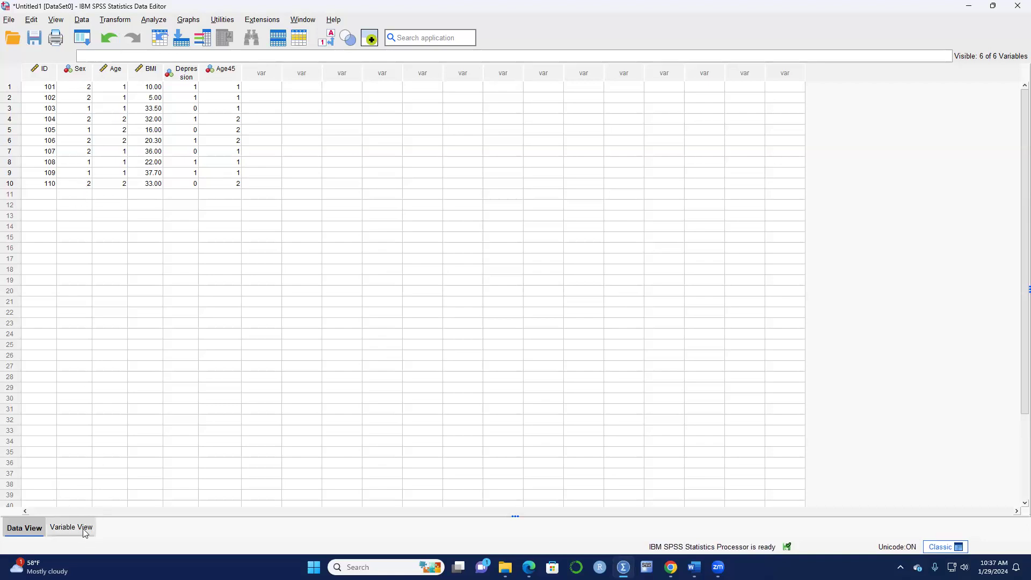
Open the value labels of the Age variable and label value 1 as "45 years or less".
click(66, 524)
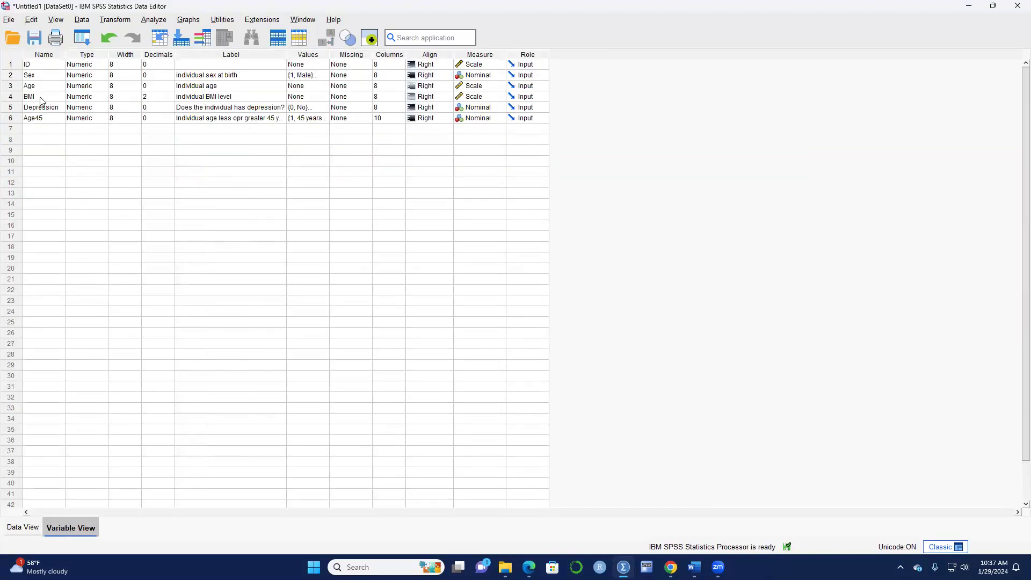
click(328, 88)
click(324, 86)
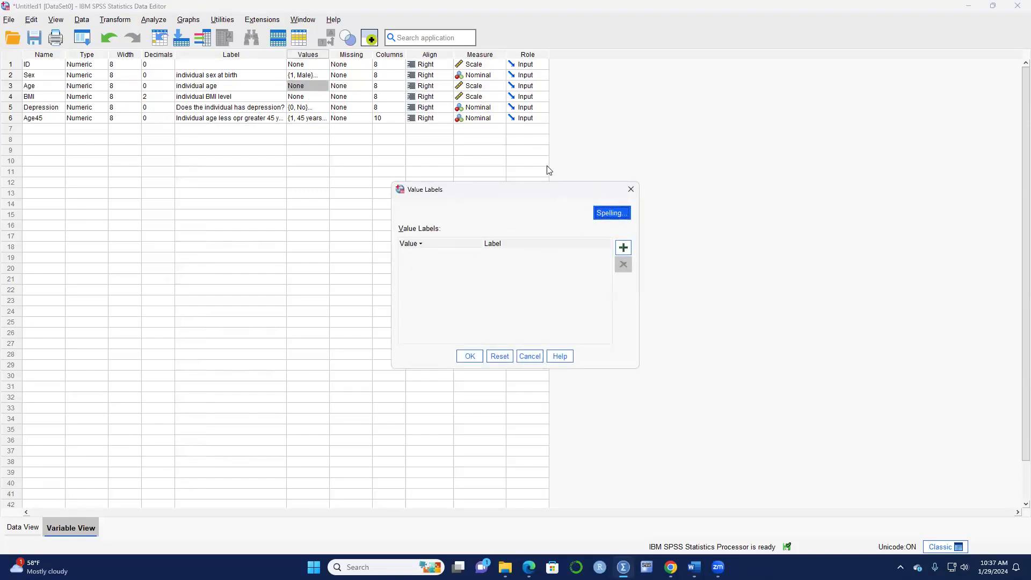
click(618, 250)
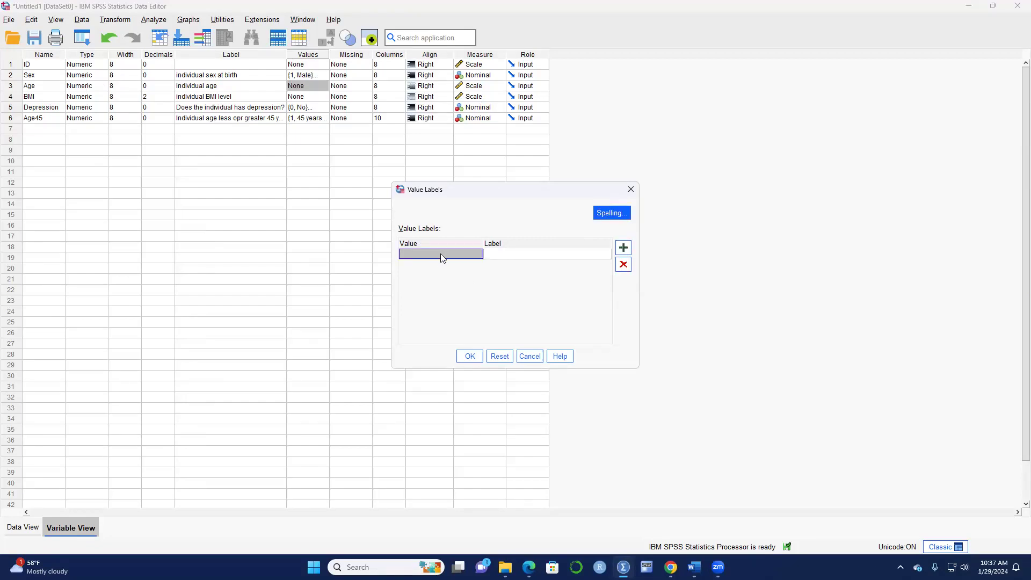
text(1)
click(503, 253)
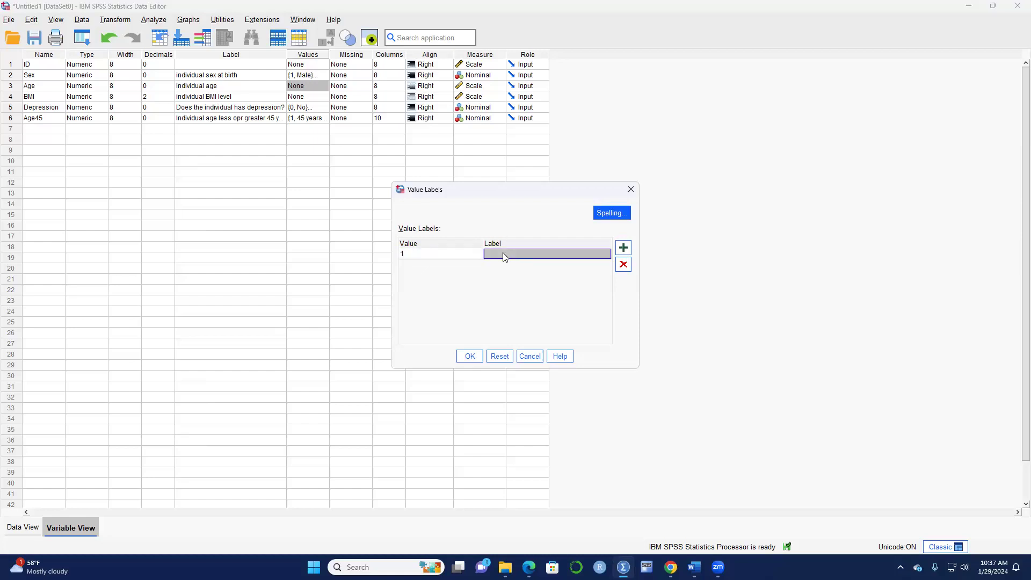
text(45 years or less)
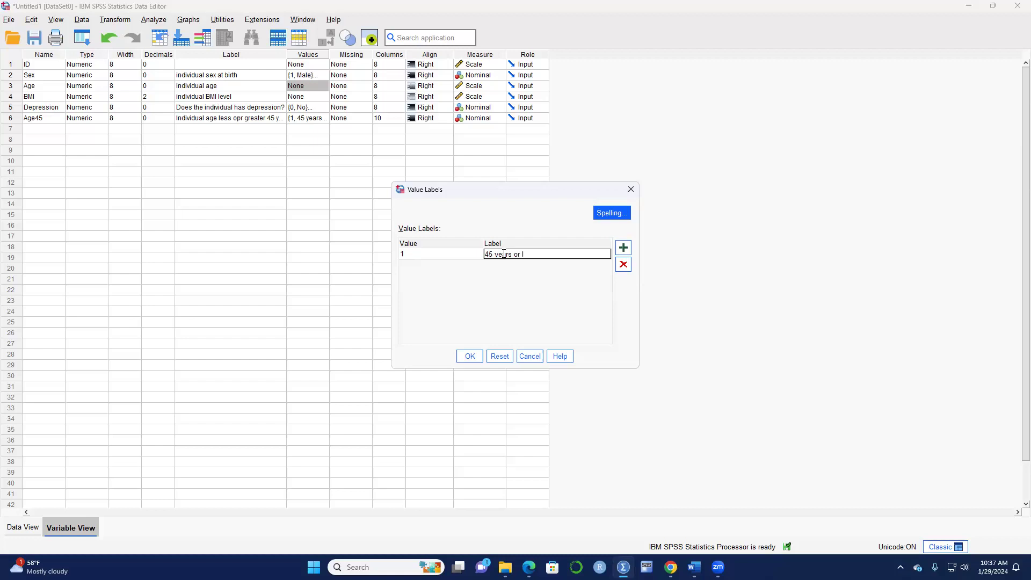
Label Age value 2 as "greater than 45 years", confirm the labels and return to the data grid.
click(623, 247)
text(2)
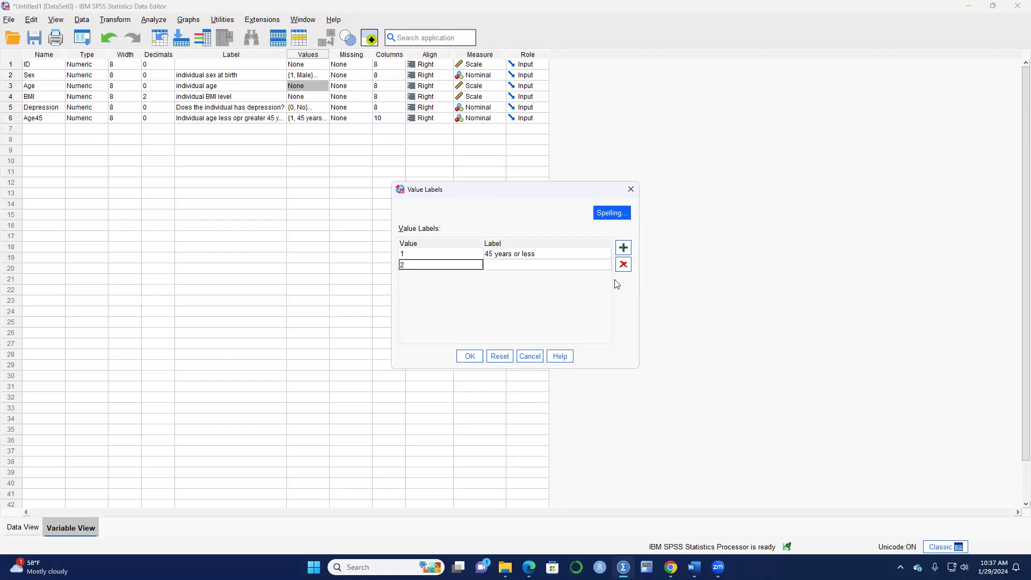
click(567, 265)
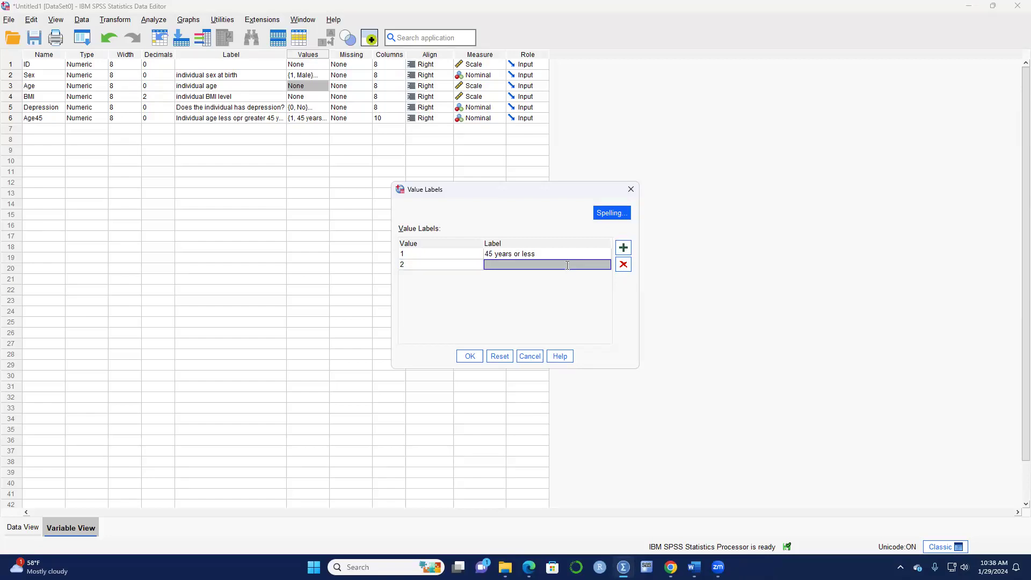
text(45)
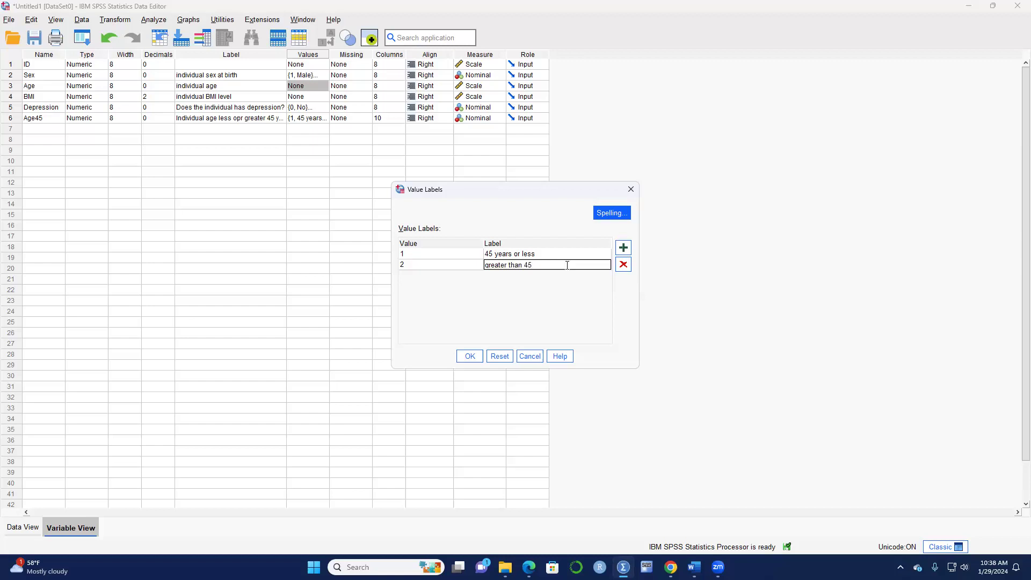
text(s)
click(461, 358)
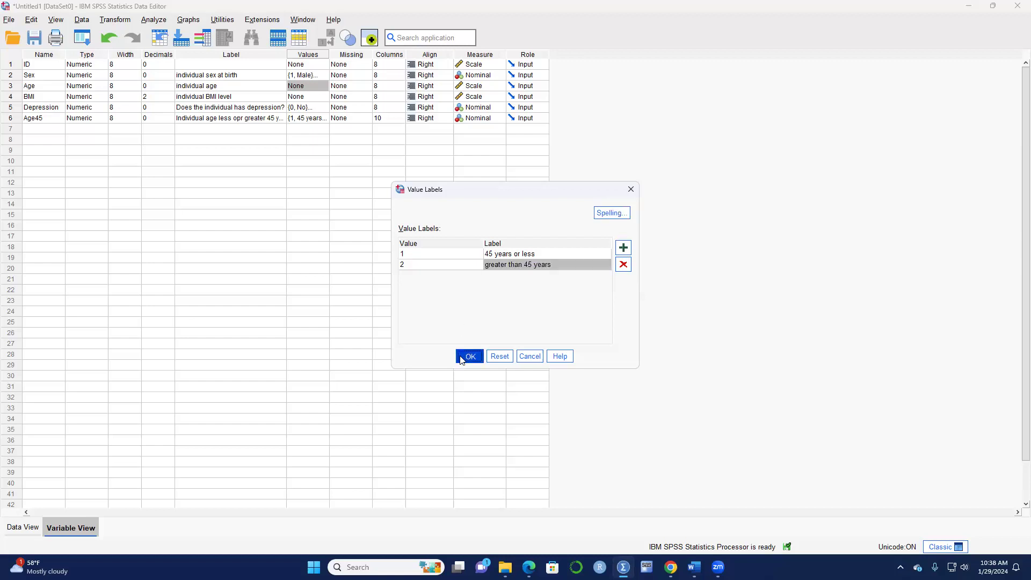
click(24, 533)
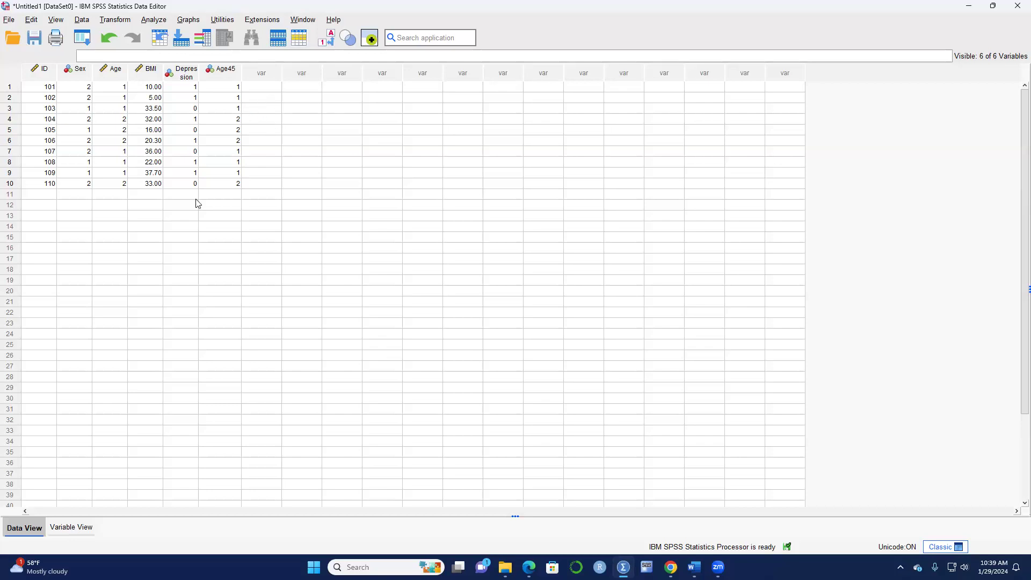
Start a Recode into Different Variables and replace Age with BMI as the input variable.
click(121, 21)
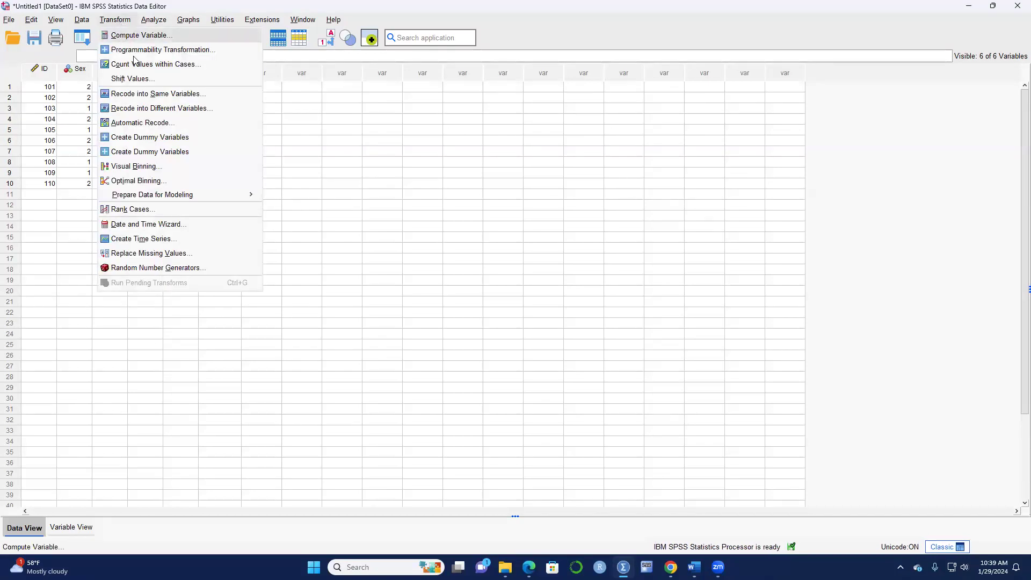
click(162, 114)
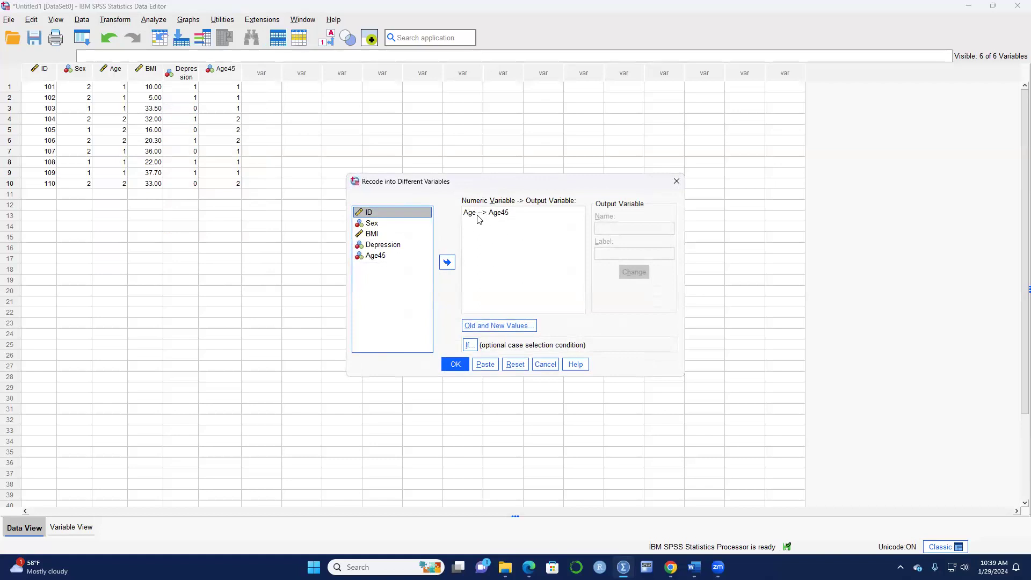
click(474, 213)
click(447, 262)
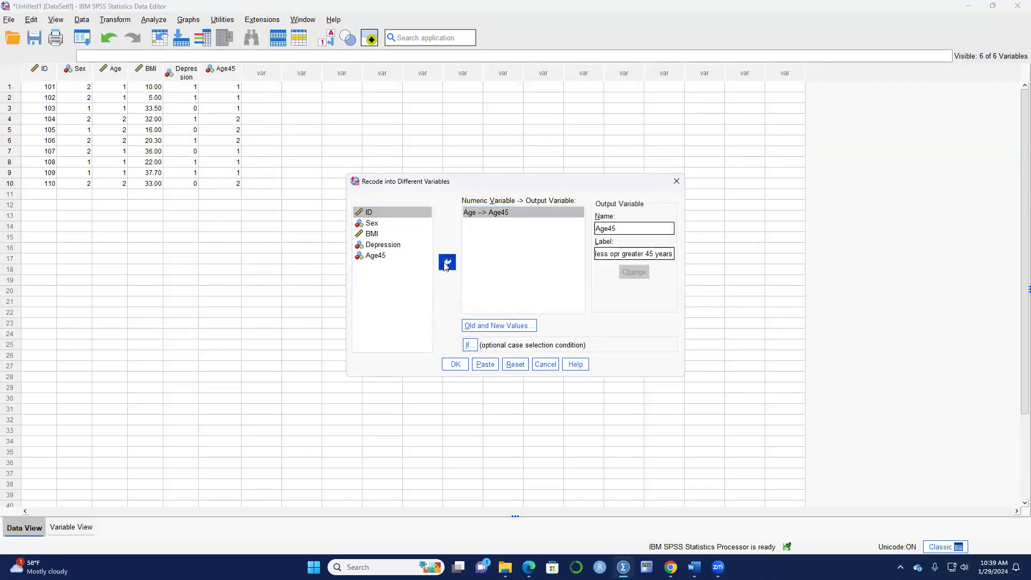
click(379, 245)
click(446, 262)
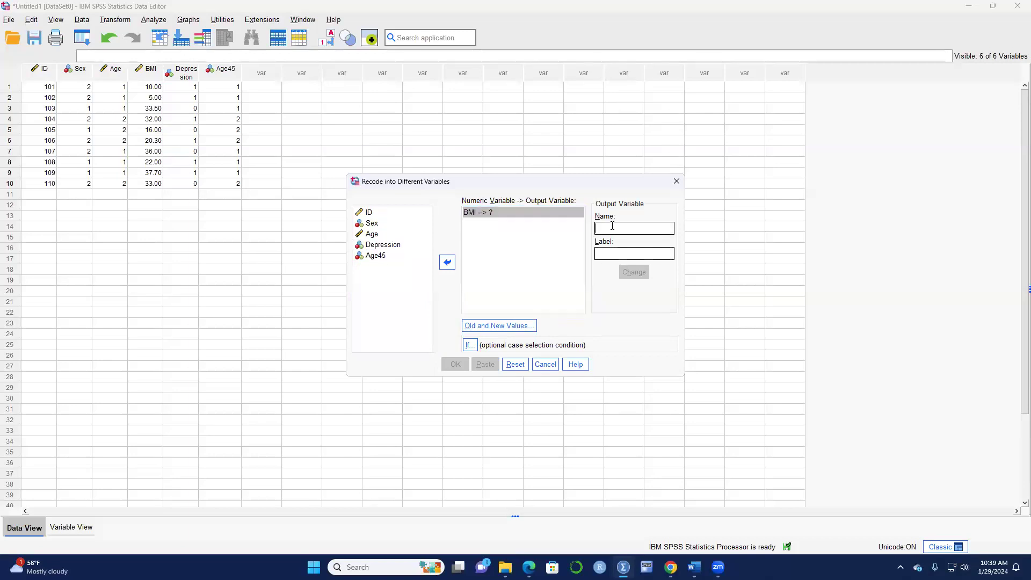
Name the output variable for the BMI recode BMIObese.
key(Caps_Lock)
text(M)
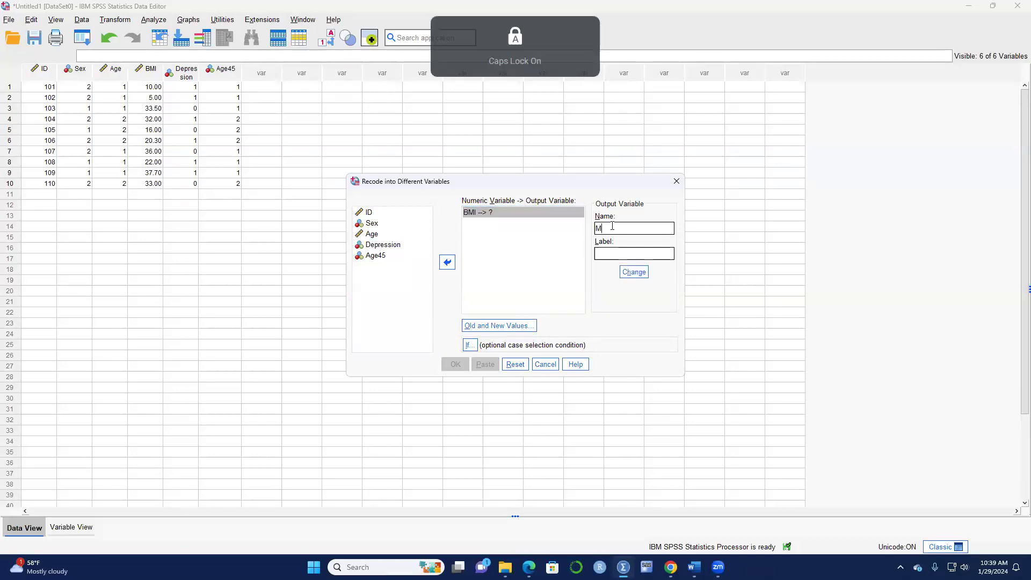
key(BackSpace)
text(B)
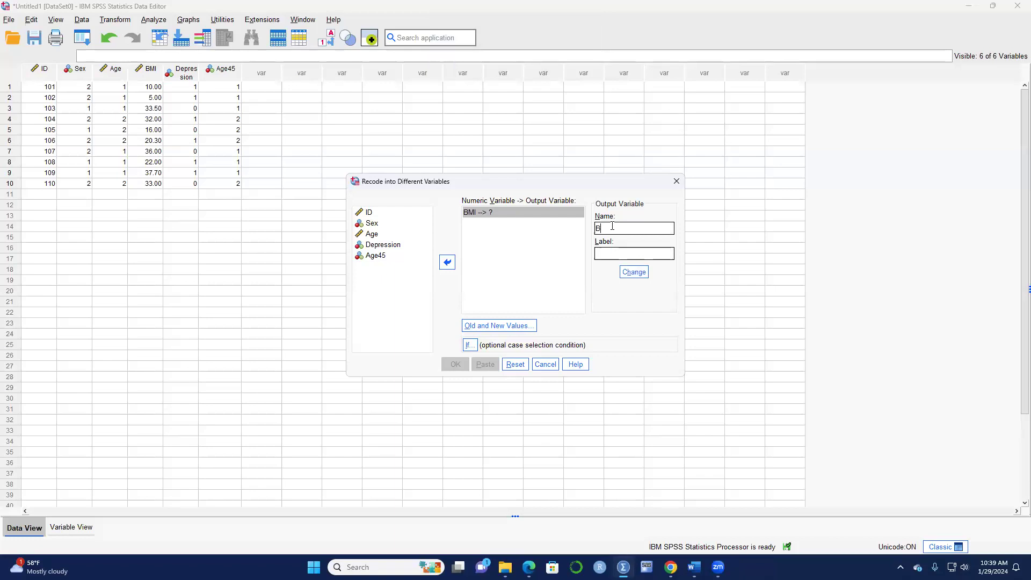
text(MIO)
key(Caps_Lock)
text(bese)
Label the output variable "Are you obese?" and apply its name and label to the BMI recode.
click(609, 253)
key(Caps_Lock)
text(I)
key(Caps_Lock)
text(s the)
key(BackSpace)
key(BackSpace)
key(BackSpace)
key(BackSpace)
key(BackSpace)
key(BackSpace)
key(BackSpace)
key(Caps_Lock)
text(A)
key(Caps_Lock)
text(re you obes)
click(623, 271)
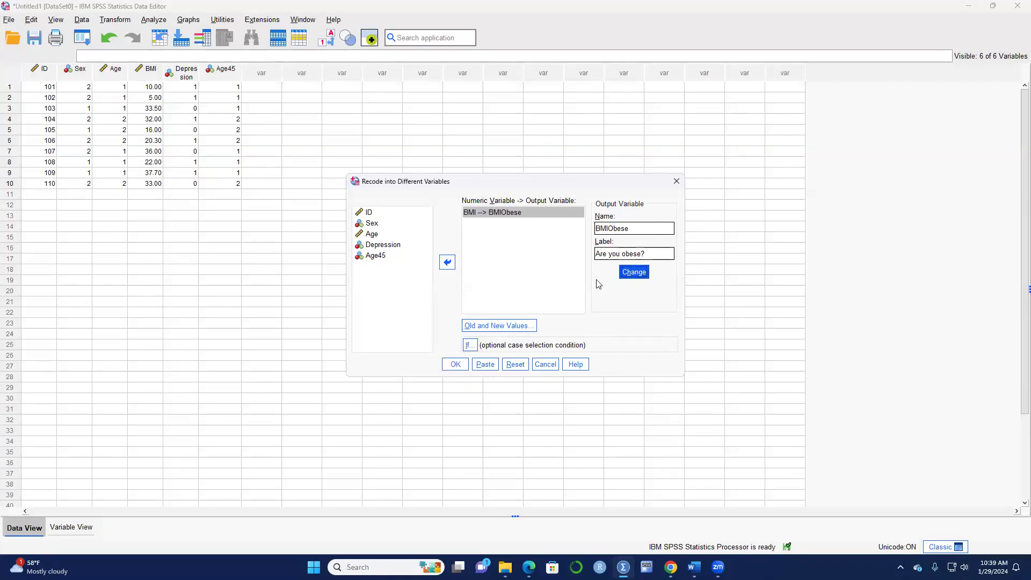
Open the old and new values definition for the BMI recode and remove both leftover age rules.
click(491, 327)
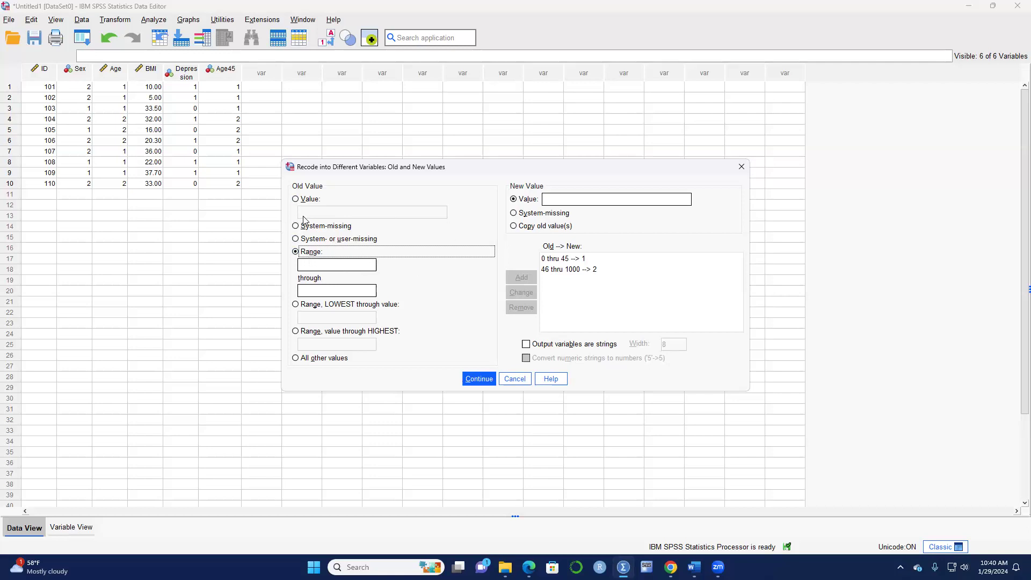
click(315, 267)
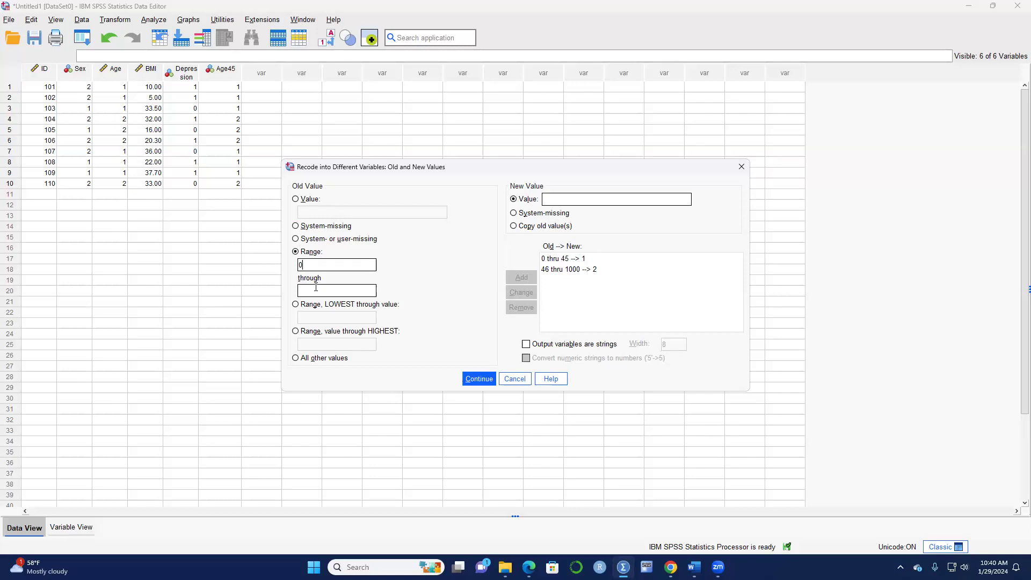
click(316, 289)
text(30)
click(559, 260)
click(526, 315)
click(575, 259)
click(525, 313)
Add a recode rule that maps BMI values from 0 through 30 to 1.
click(308, 290)
text(30)
text(1)
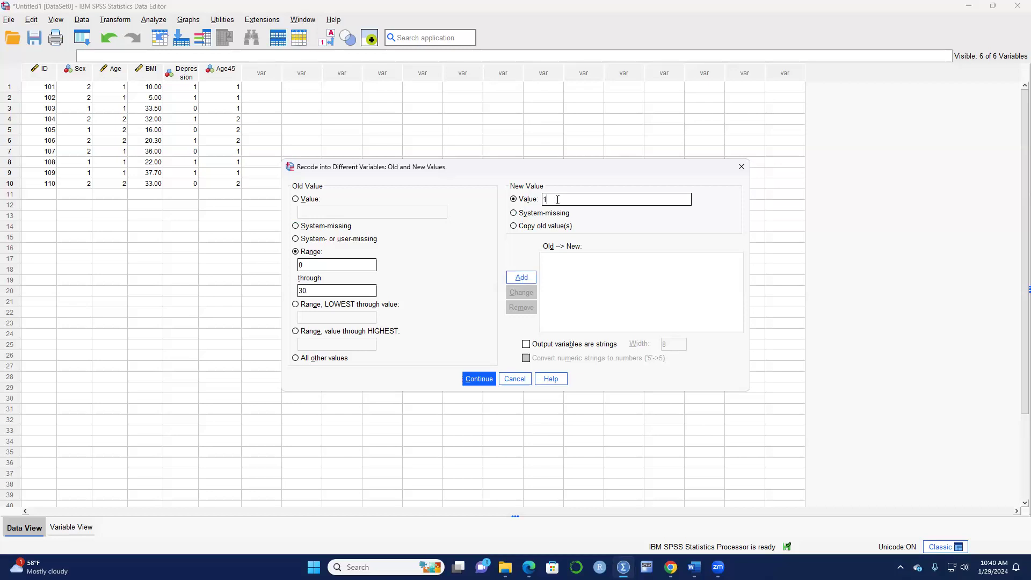
click(525, 280)
Add a recode rule that maps the BMI range starting at 31 to 2 and run the recode.
text(31)
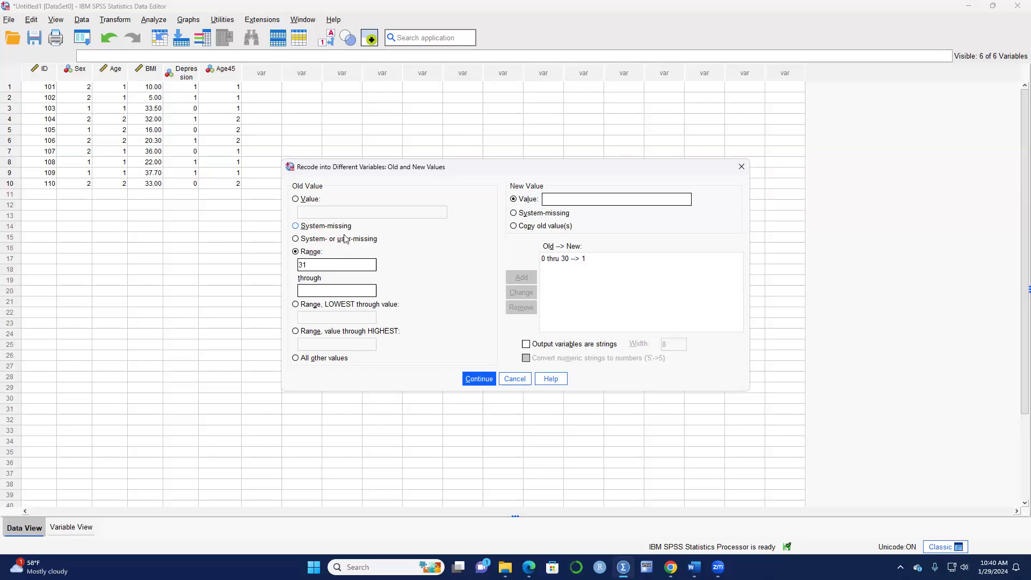
text(0002)
click(521, 277)
click(479, 378)
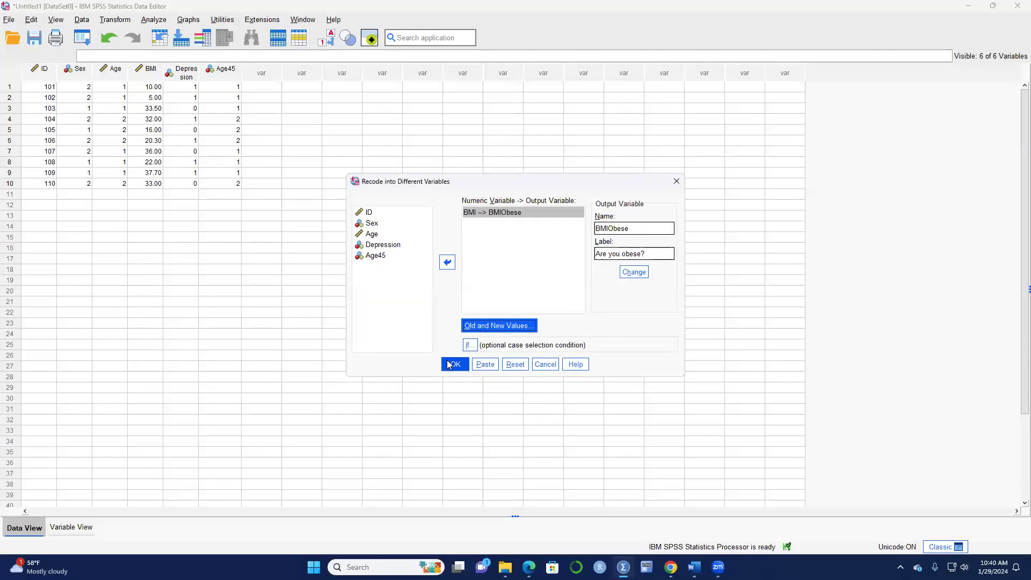
click(450, 365)
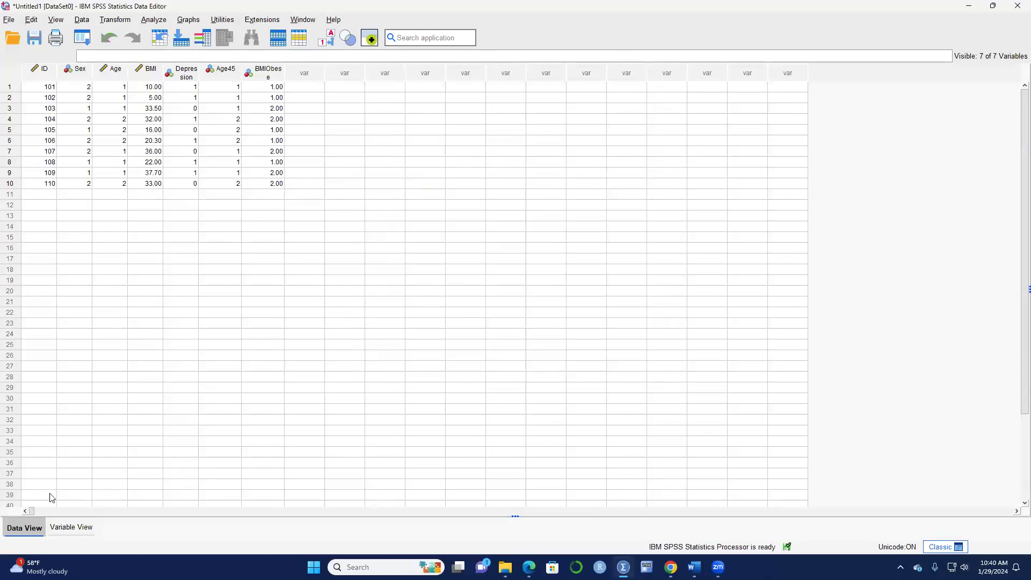
Set the BMIObese variable's decimals to 0 in its variable definition.
click(75, 527)
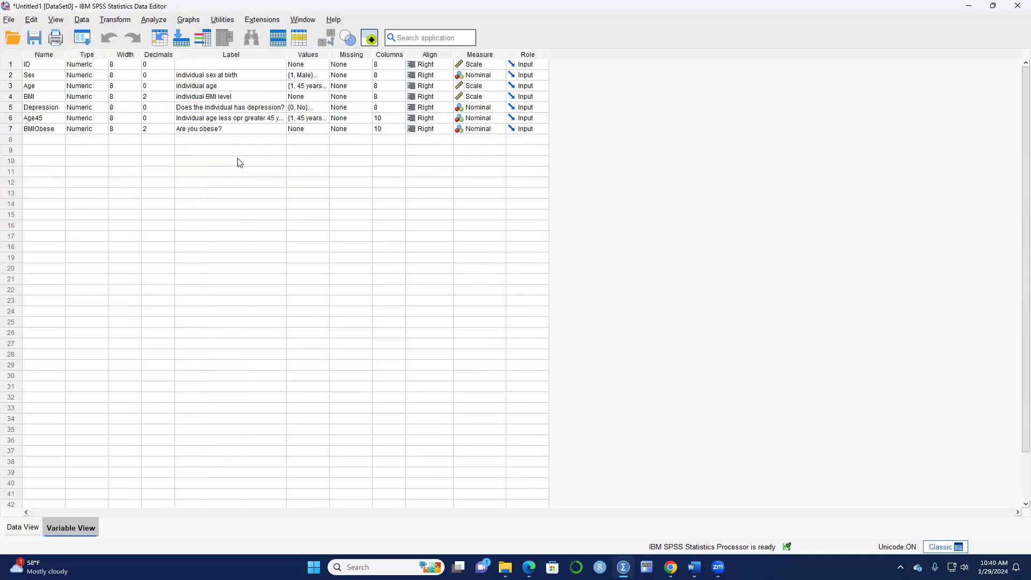
click(170, 131)
click(170, 131)
click(170, 132)
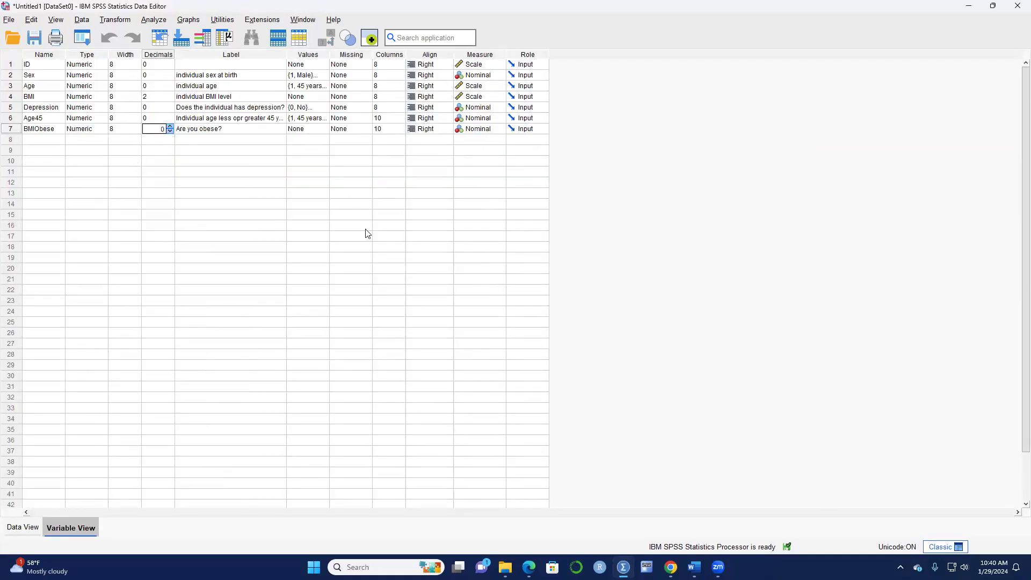
Open the value labels of BMIObese and label value 1 as "not obese".
click(321, 130)
click(325, 129)
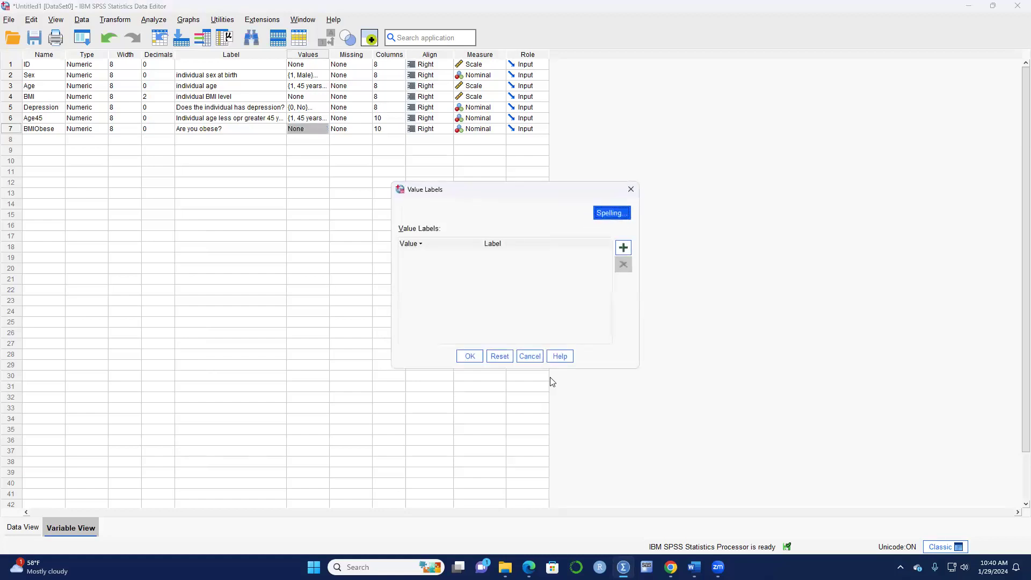
click(623, 247)
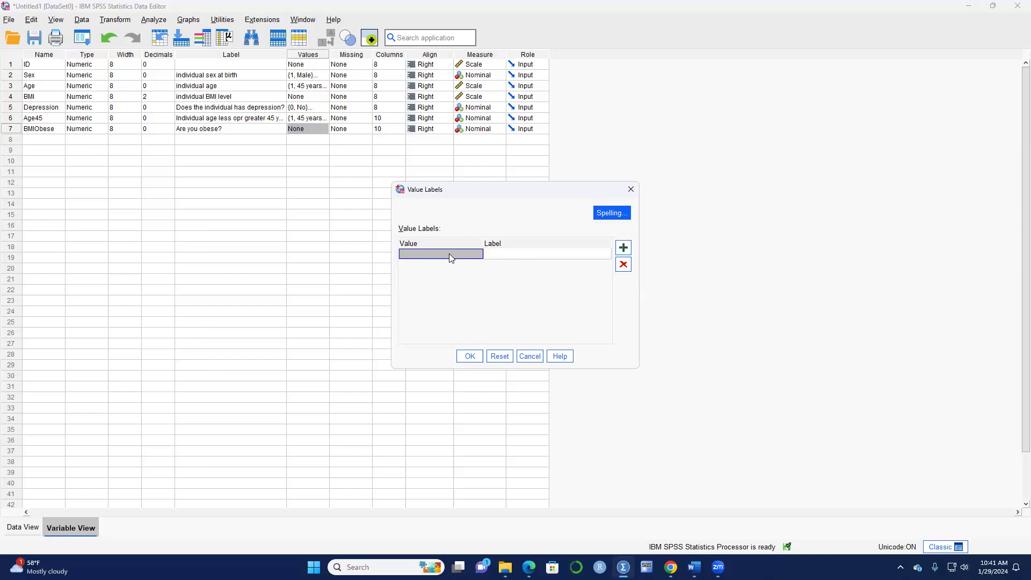
text(1)
click(550, 253)
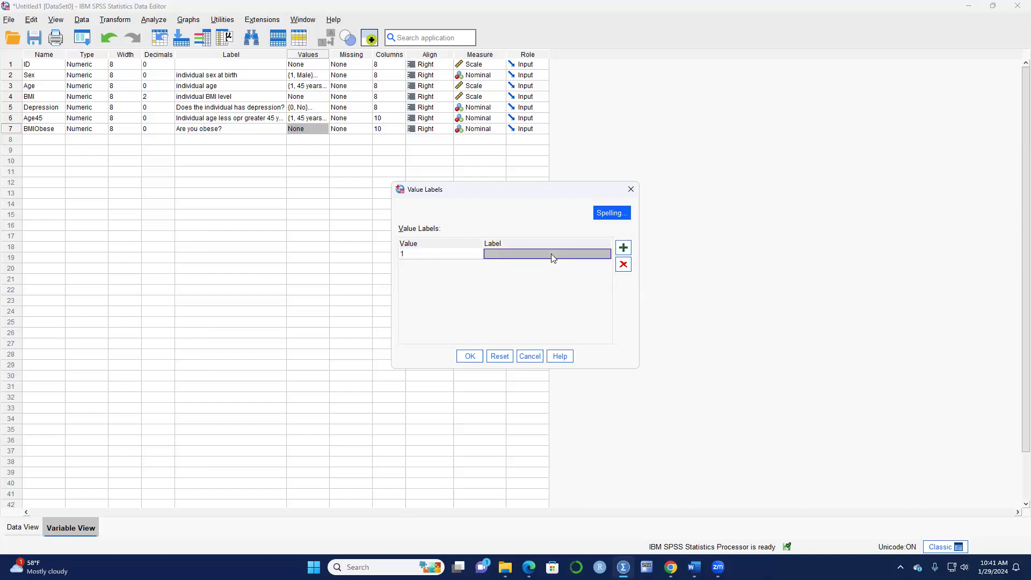
text(not obese)
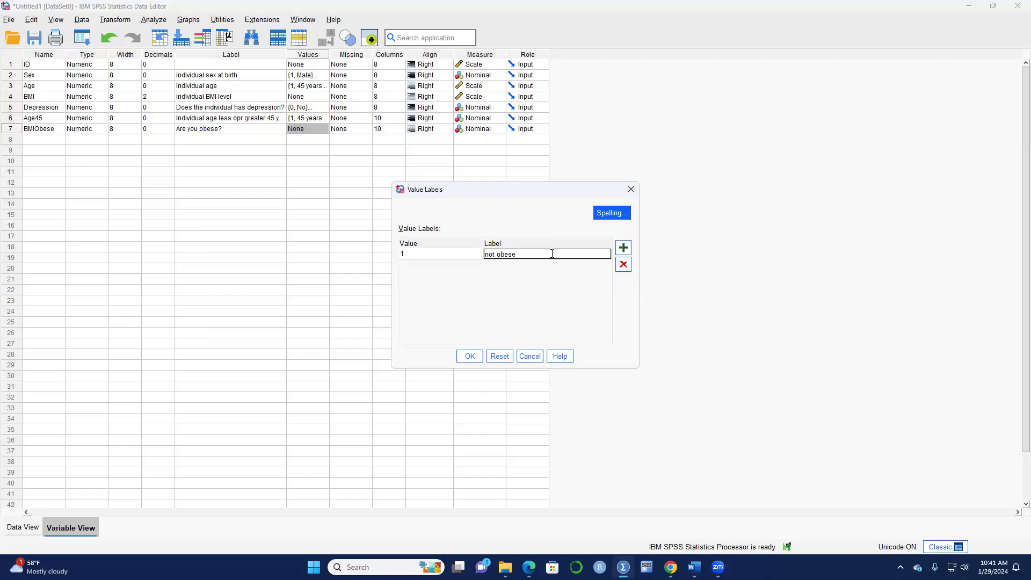
Label BMIObese value 2 as "obese", confirm the labels and return to the data grid.
click(622, 248)
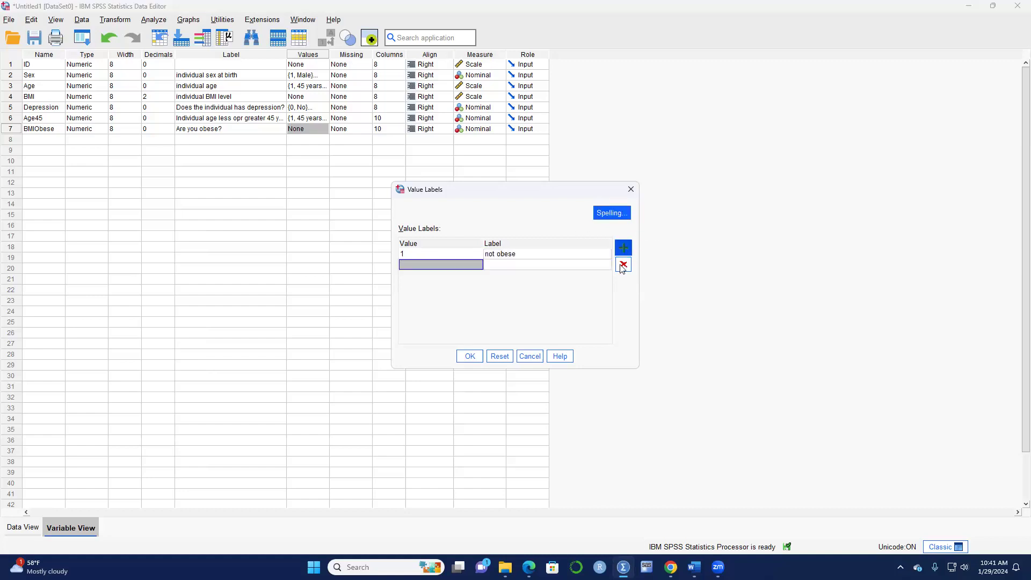
text(2)
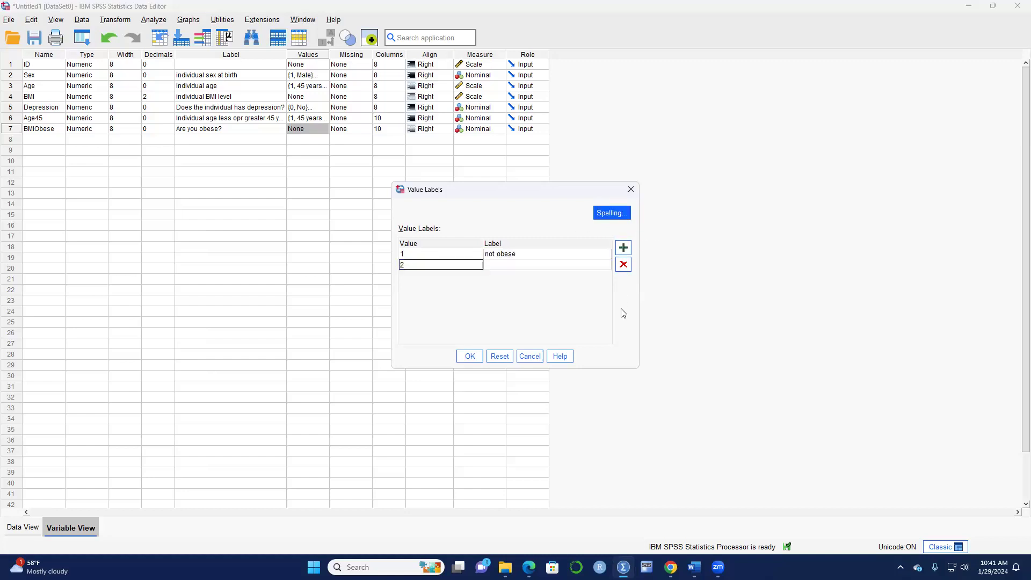
click(542, 267)
text(obese)
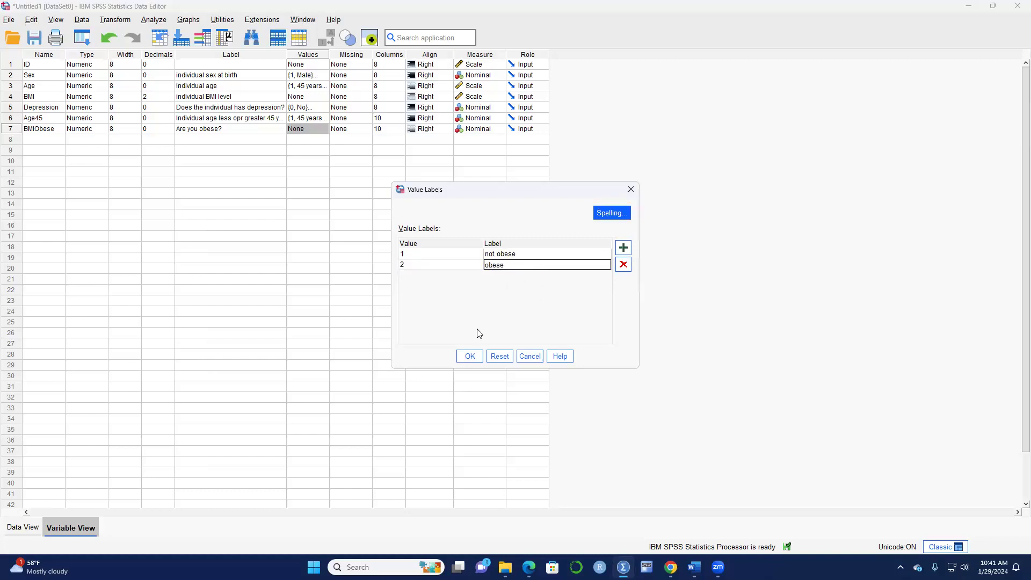
click(468, 351)
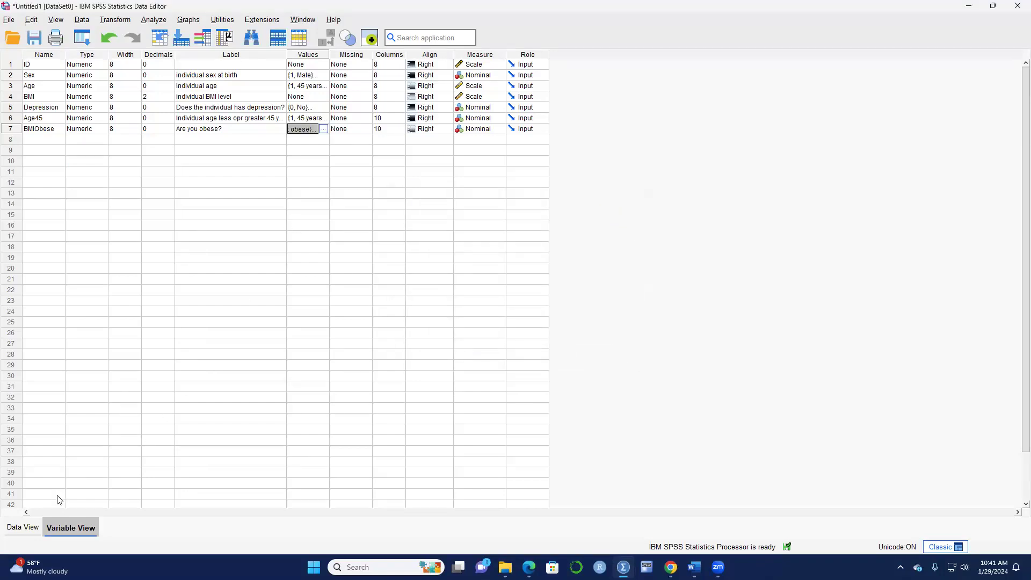
click(23, 528)
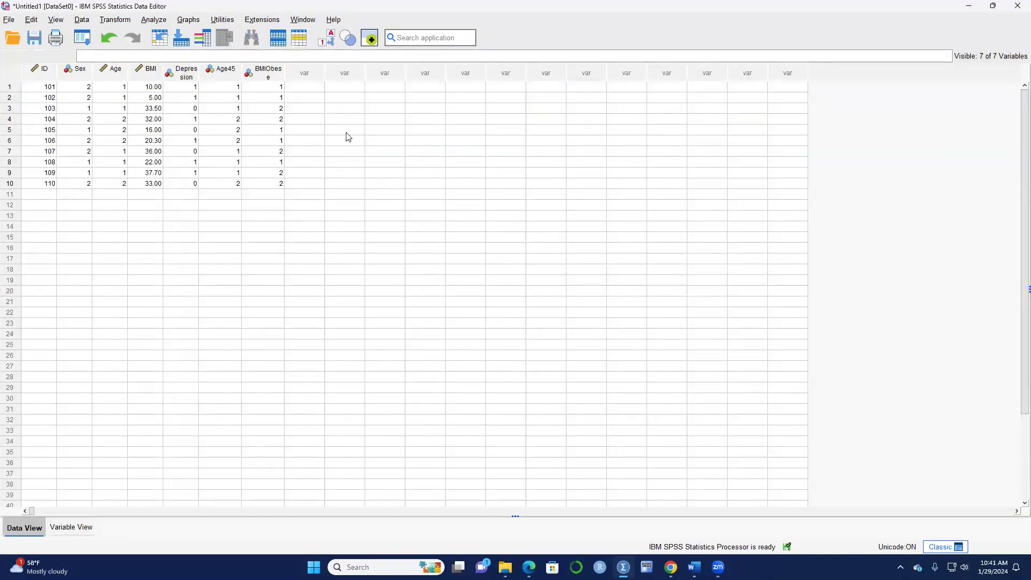